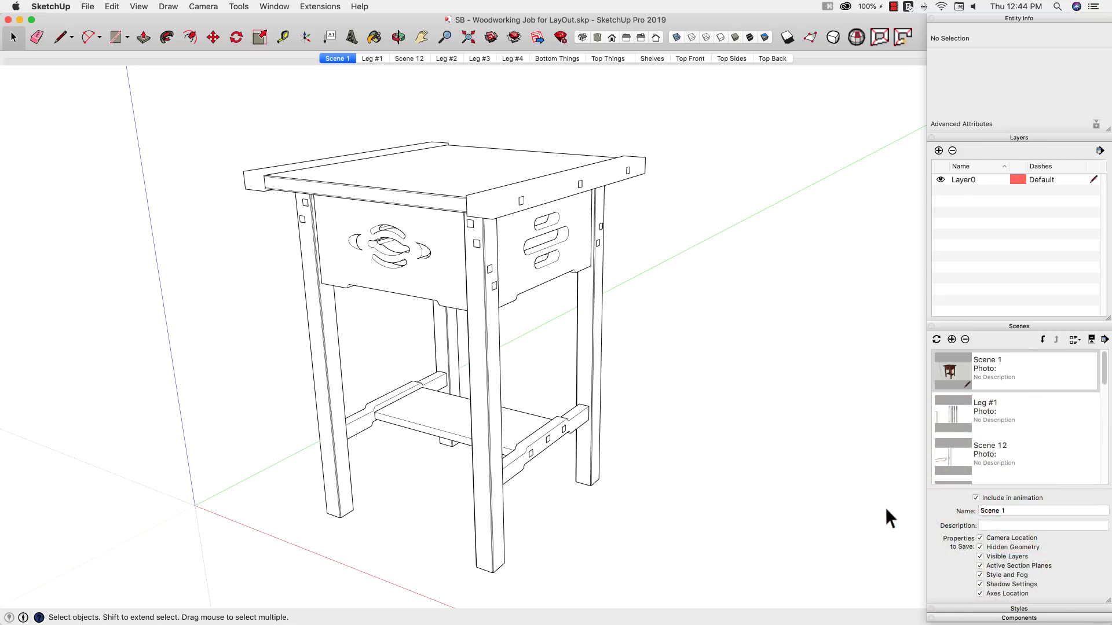
Delete all the loose and laid-out component copies beside the table, leaving only the assembled table
scroll(693, 289, "up", 10)
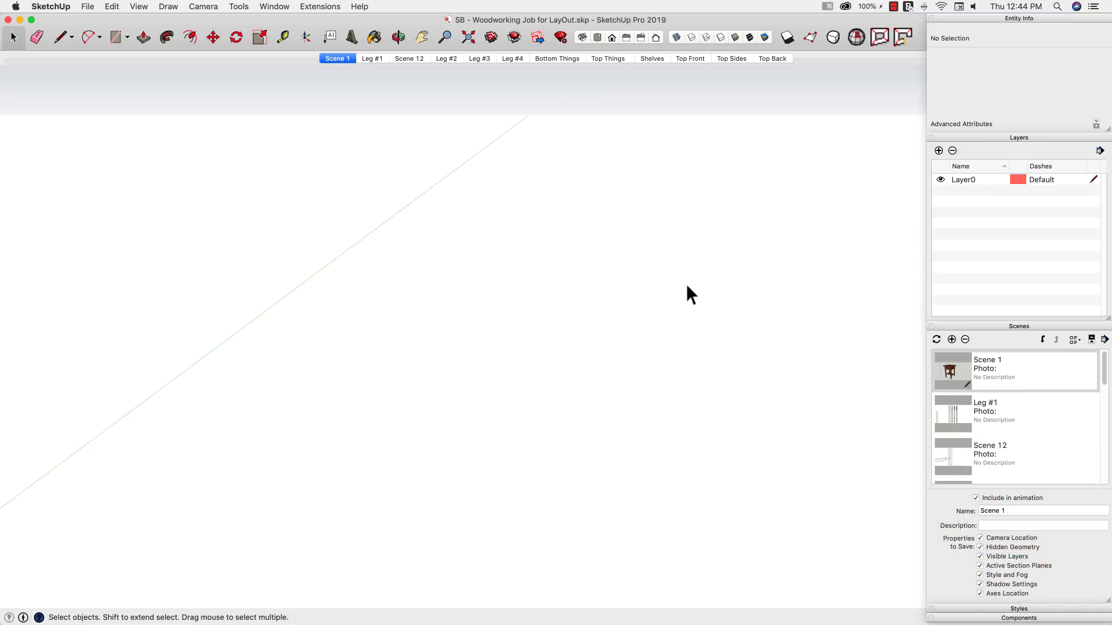
scroll(533, 213, "down", 10)
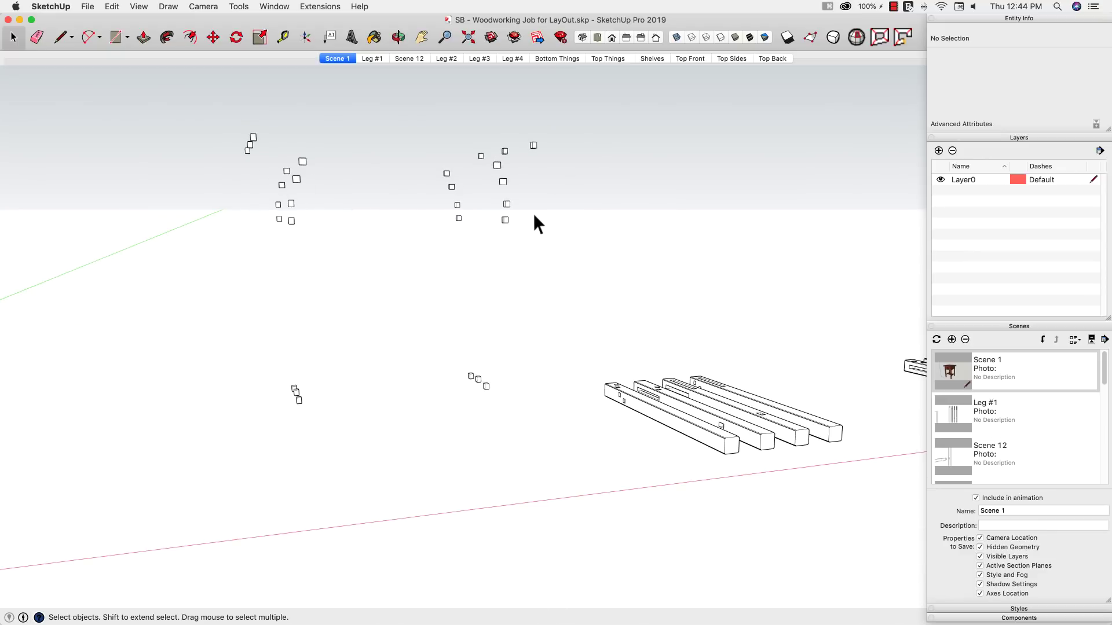
scroll(533, 213, "down", 10)
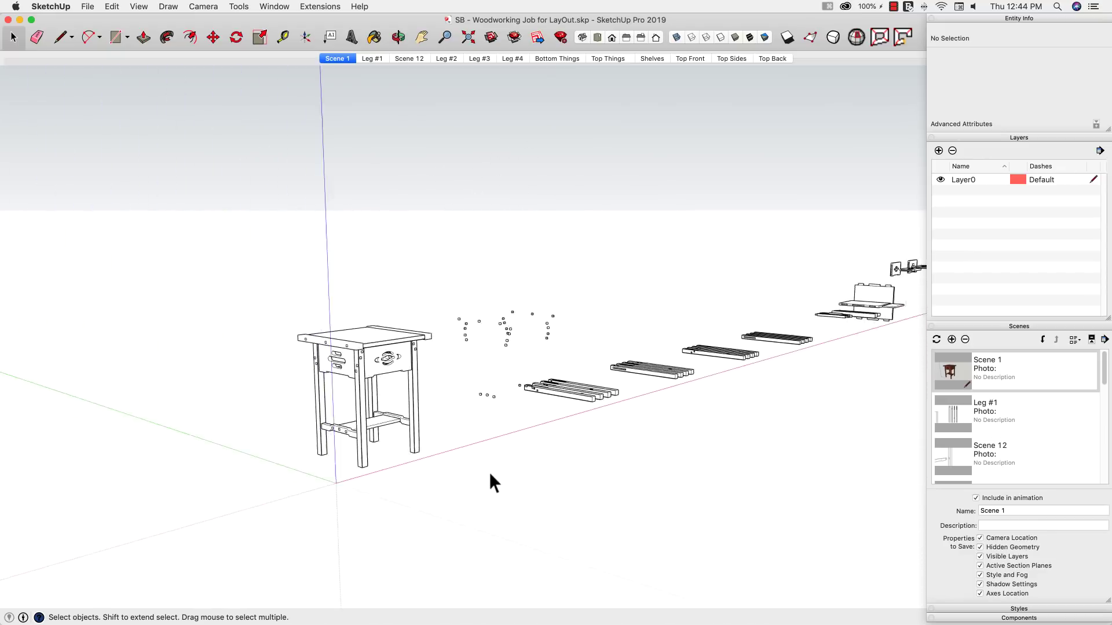
scroll(598, 363, "down", 1)
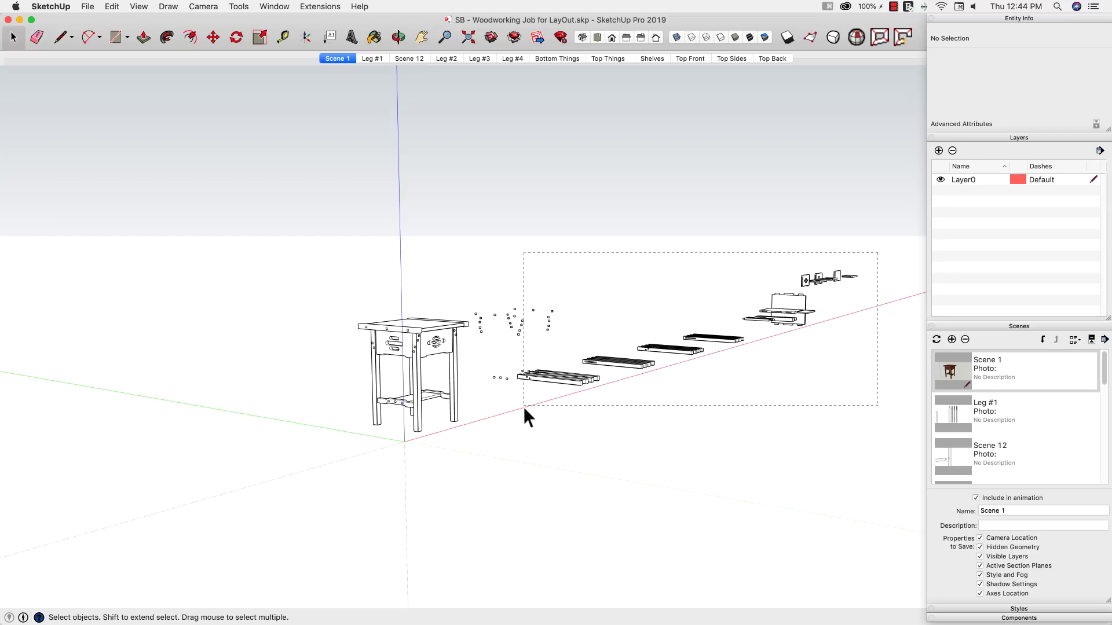
left_click_drag(523, 407, 443, 412)
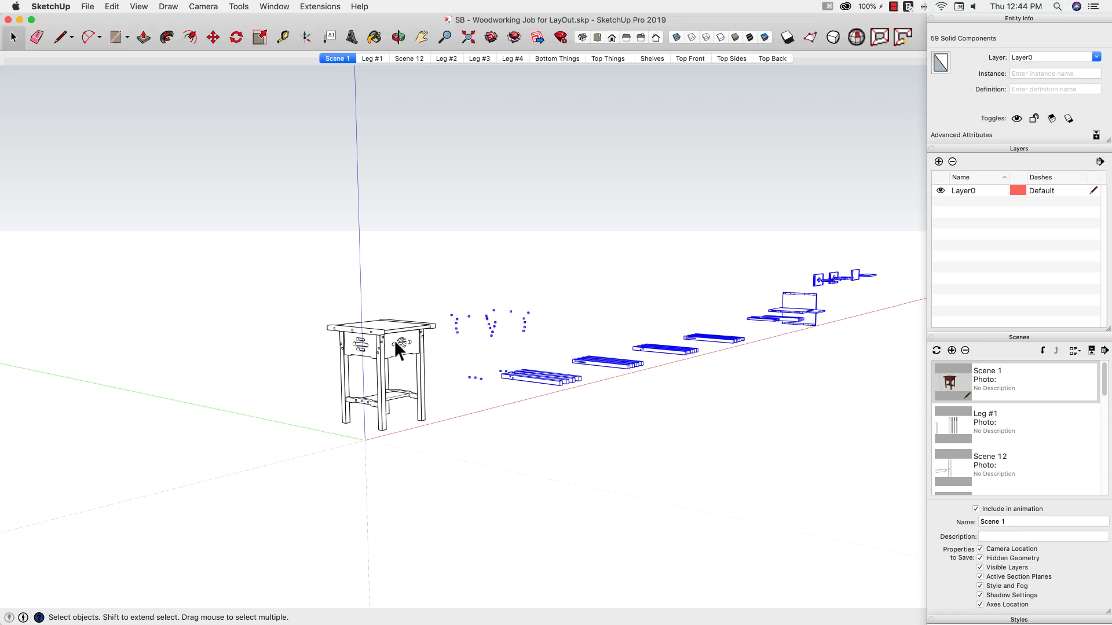
key("Delete")
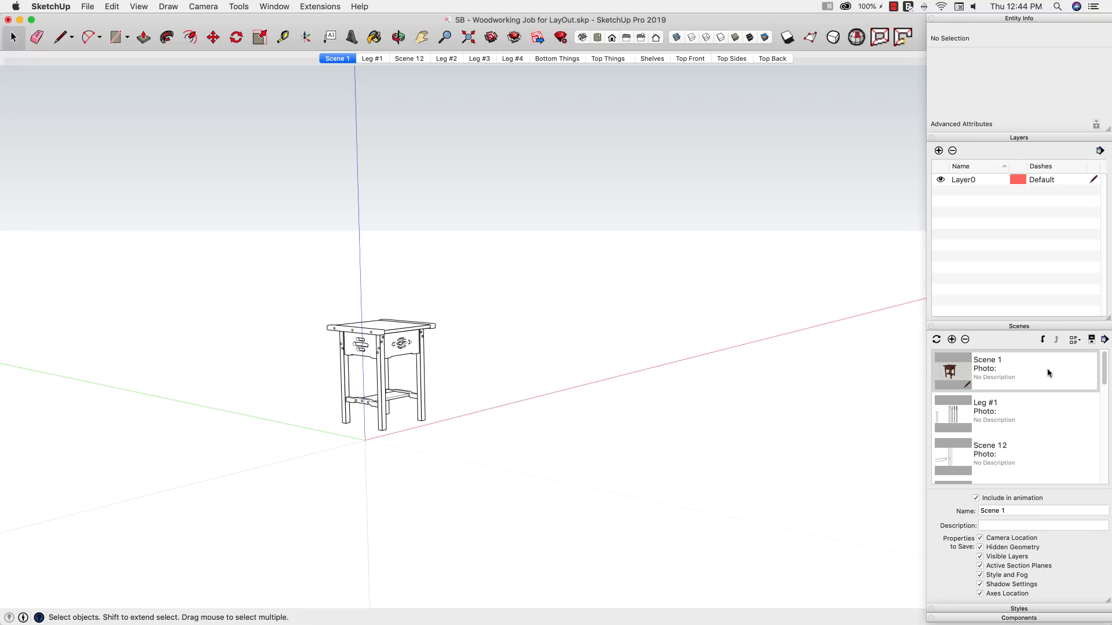
Delete every saved scene in the model, from Scene 1 through Top Back
scroll(1105, 372, "down", 1)
left_click_drag(1104, 372, 1102, 469)
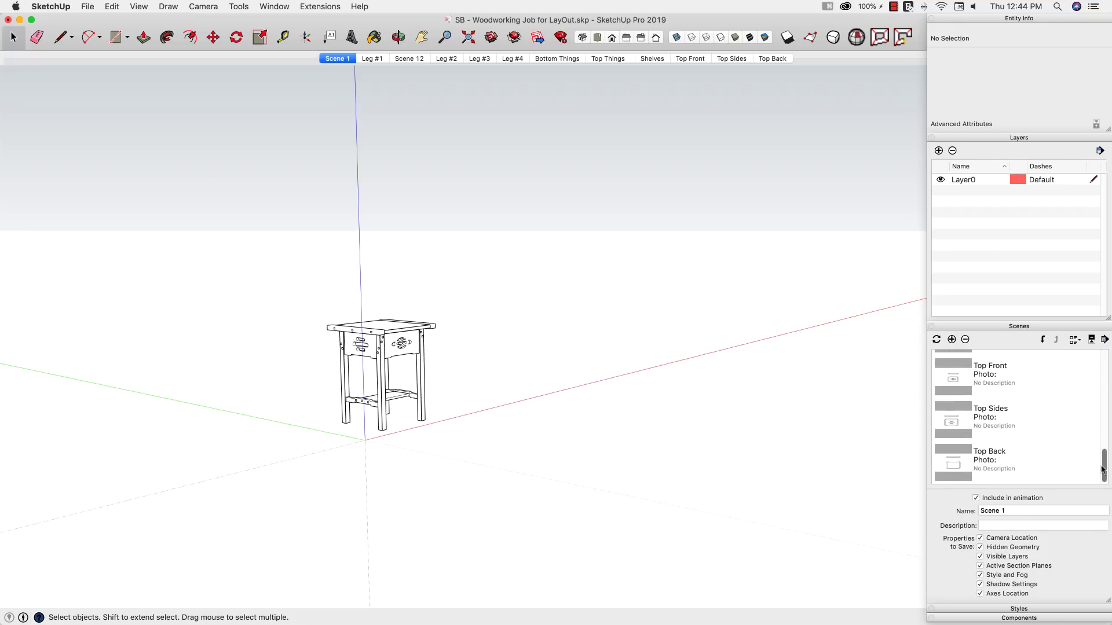
left_click(948, 464, "shift")
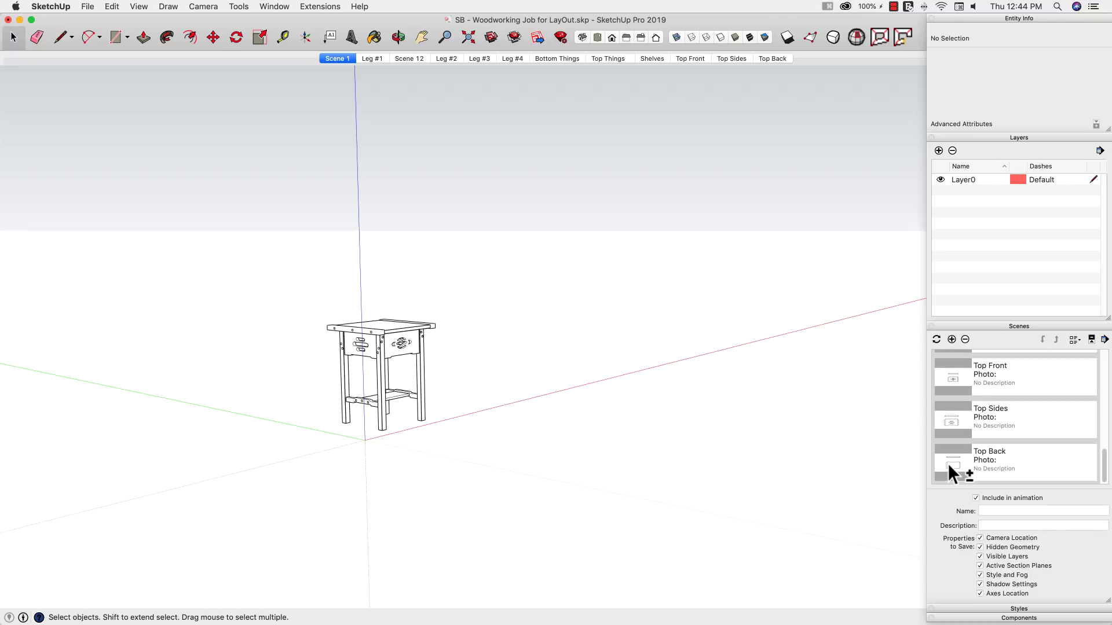
left_click(965, 339)
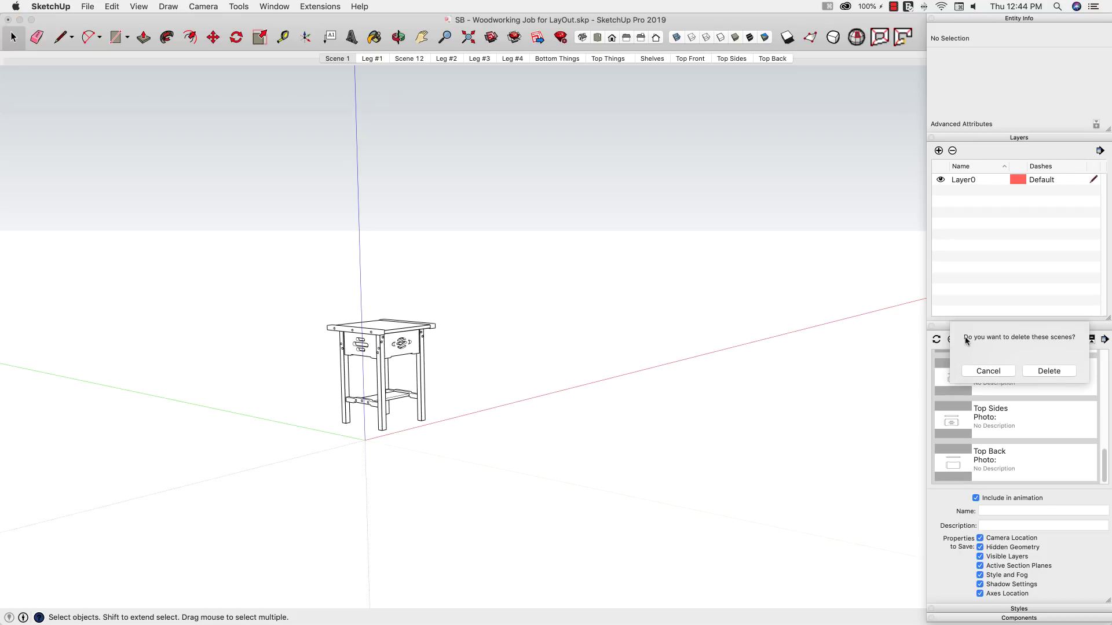
left_click(1048, 371)
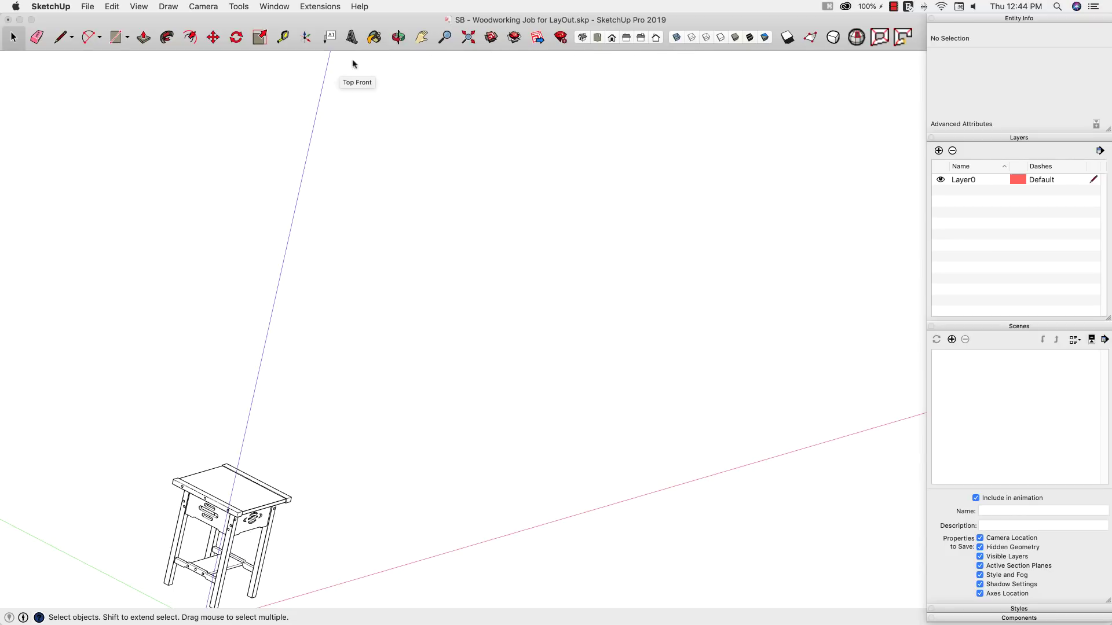
Switch the camera to Perspective and frame the whole table in the isometric view
left_click(169, 8)
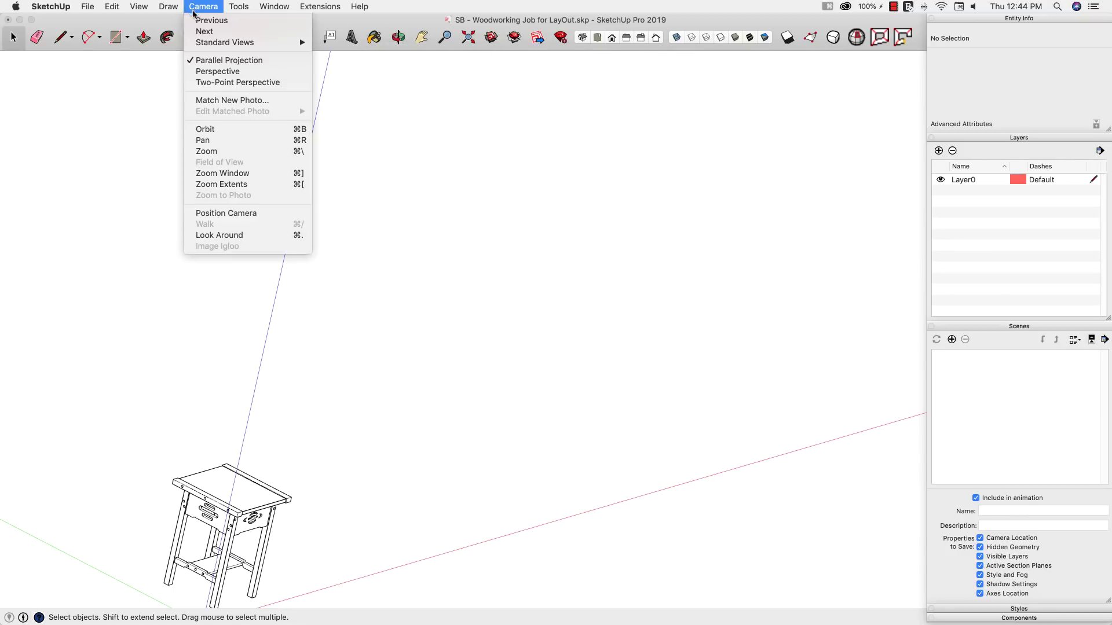
left_click(199, 70)
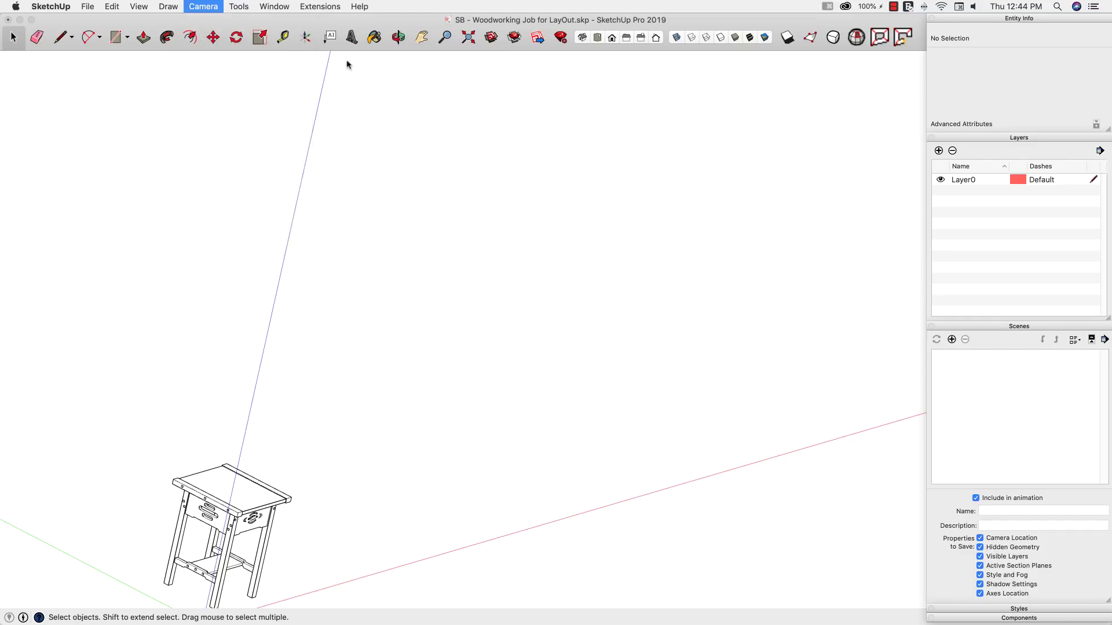
left_click(468, 41)
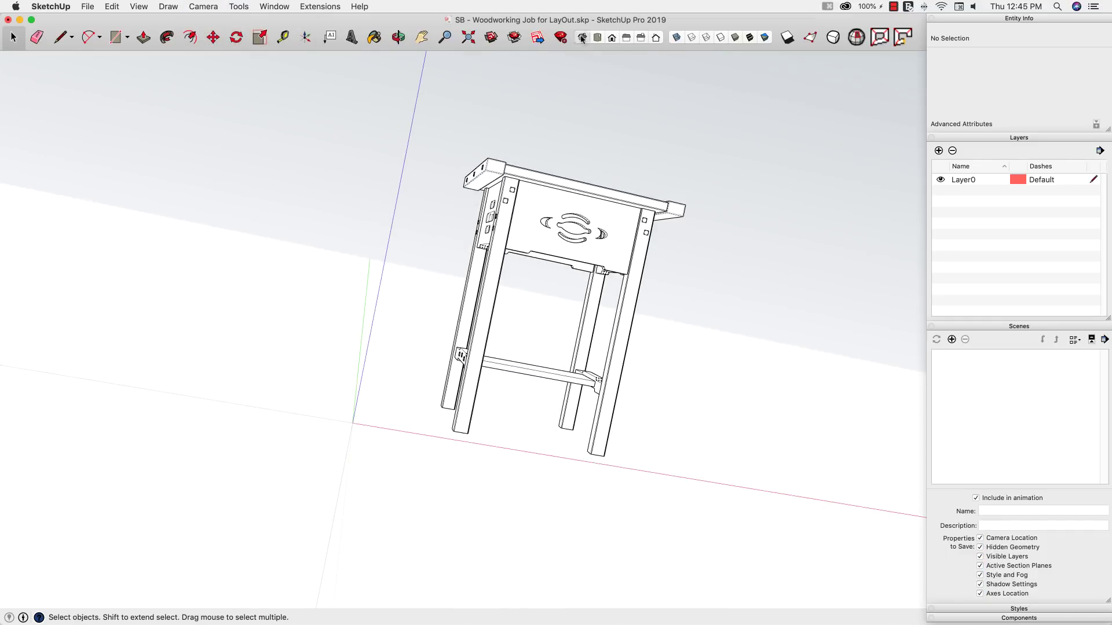
left_click(582, 38)
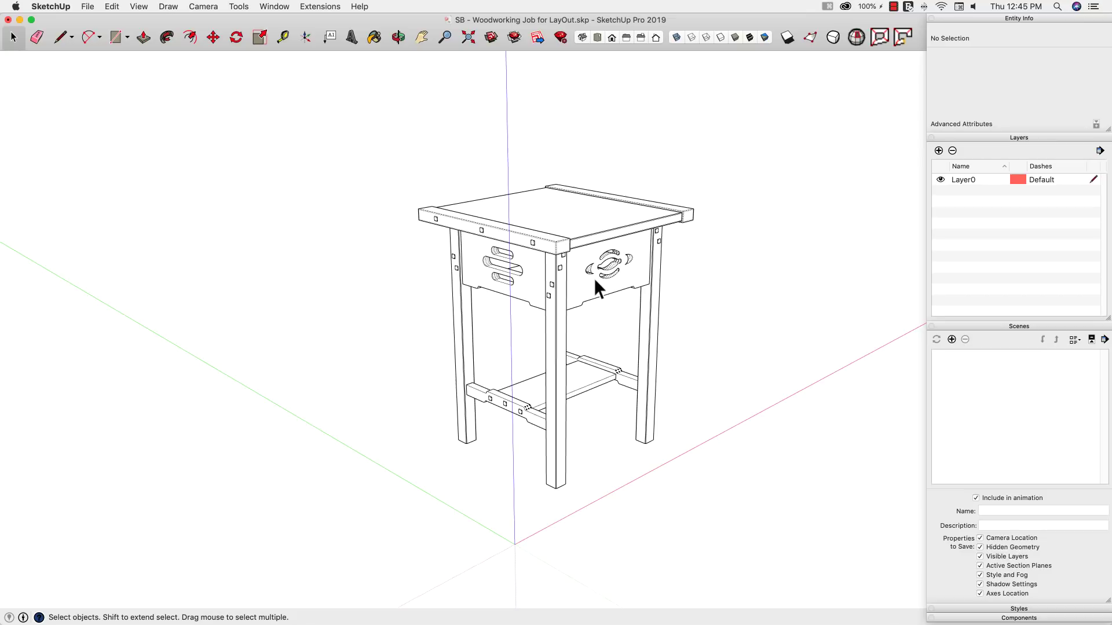
Assign the table's four leg components to a new layer named Legs and hide that layer
key("super+3")
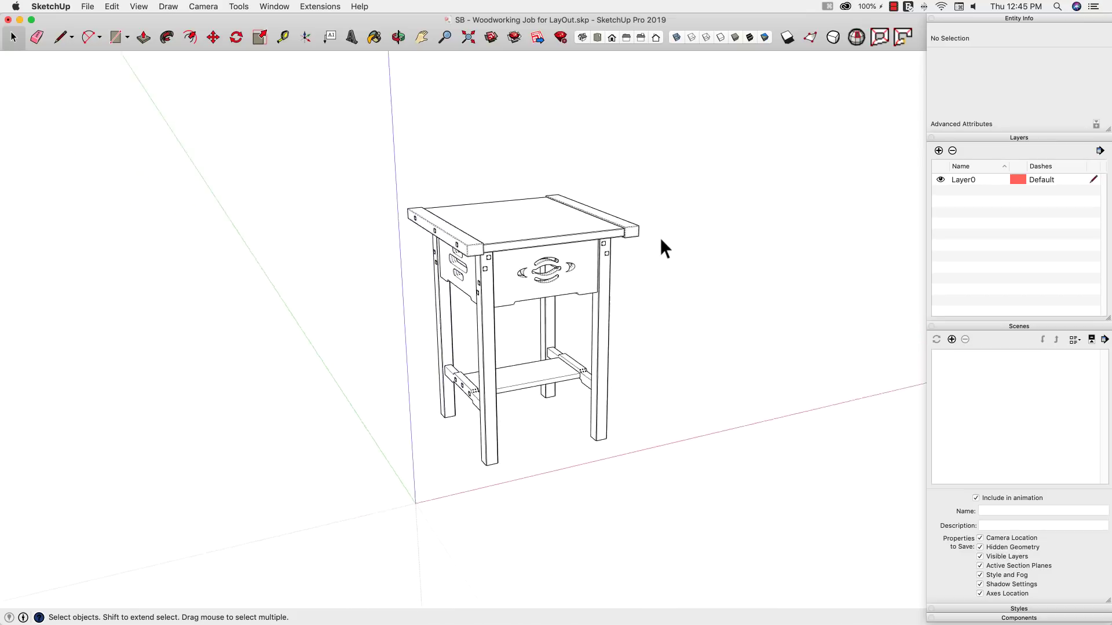
middle_click_drag(623, 241, 641, 322)
key("super+3")
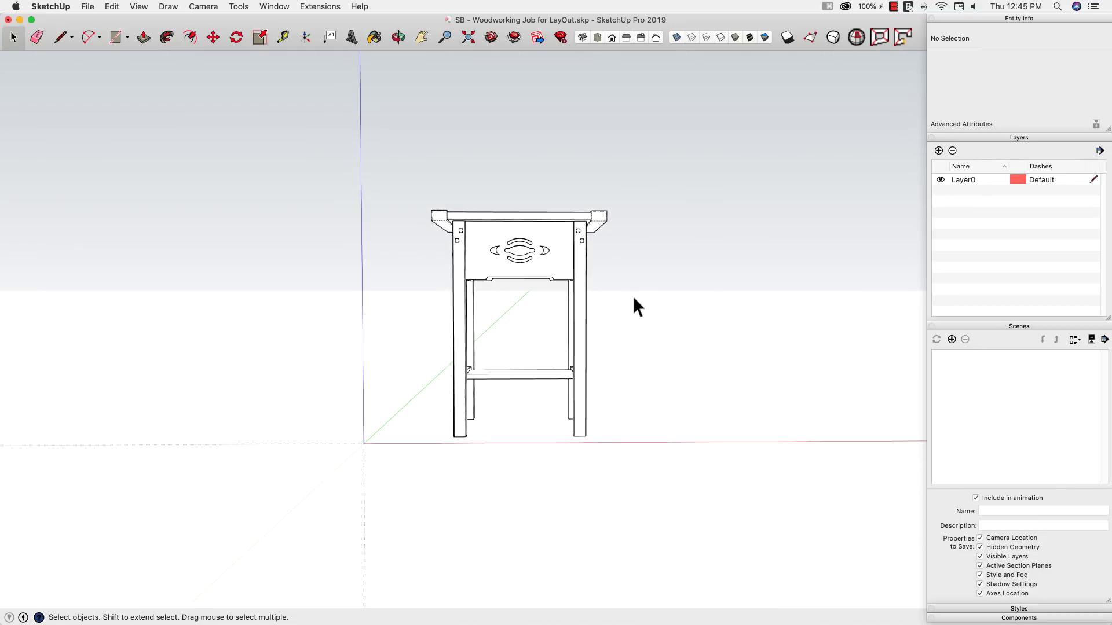
left_click_drag(430, 323, 422, 323)
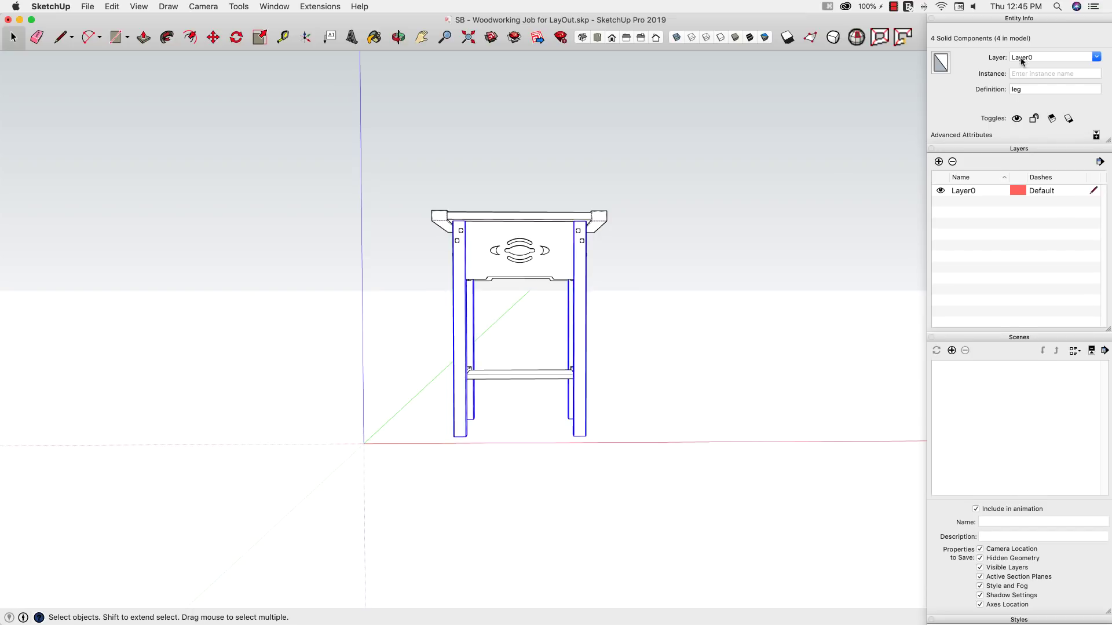
left_click(1021, 57)
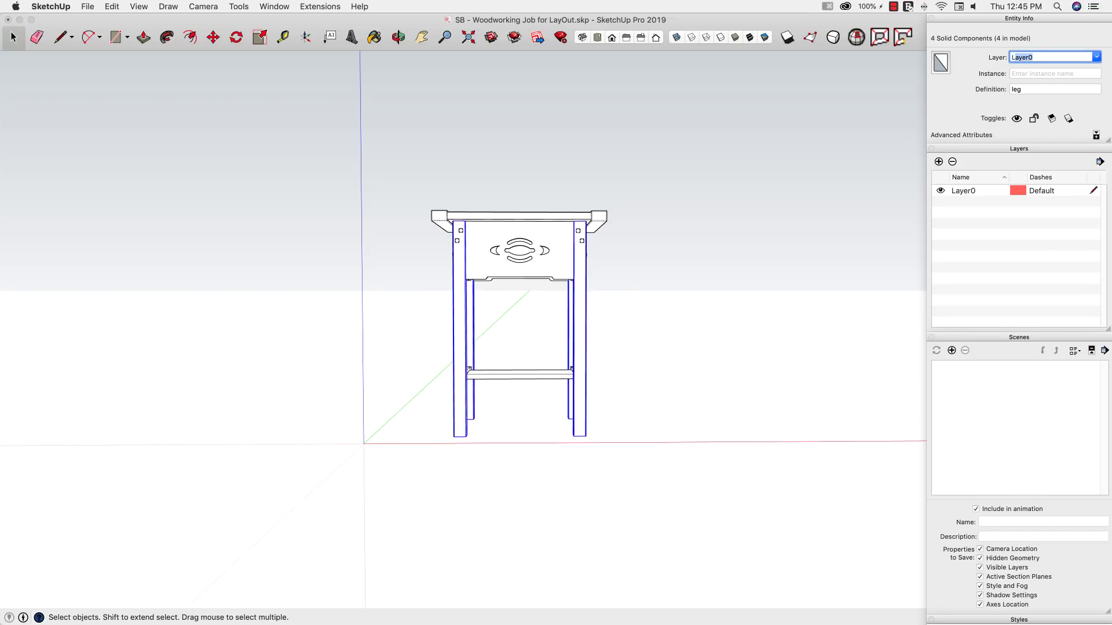
type("Legs")
key("Return")
left_click(940, 203)
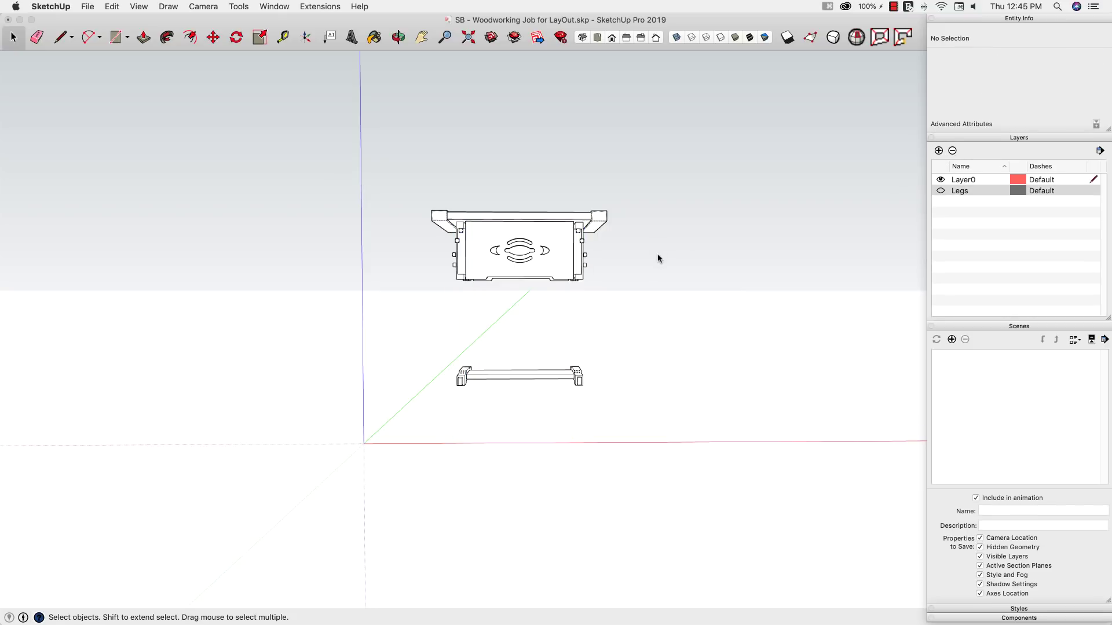
Assign the lower shelf board to a new layer named Bottom Shelf and hide that layer
middle_click_drag(657, 349, 535, 422)
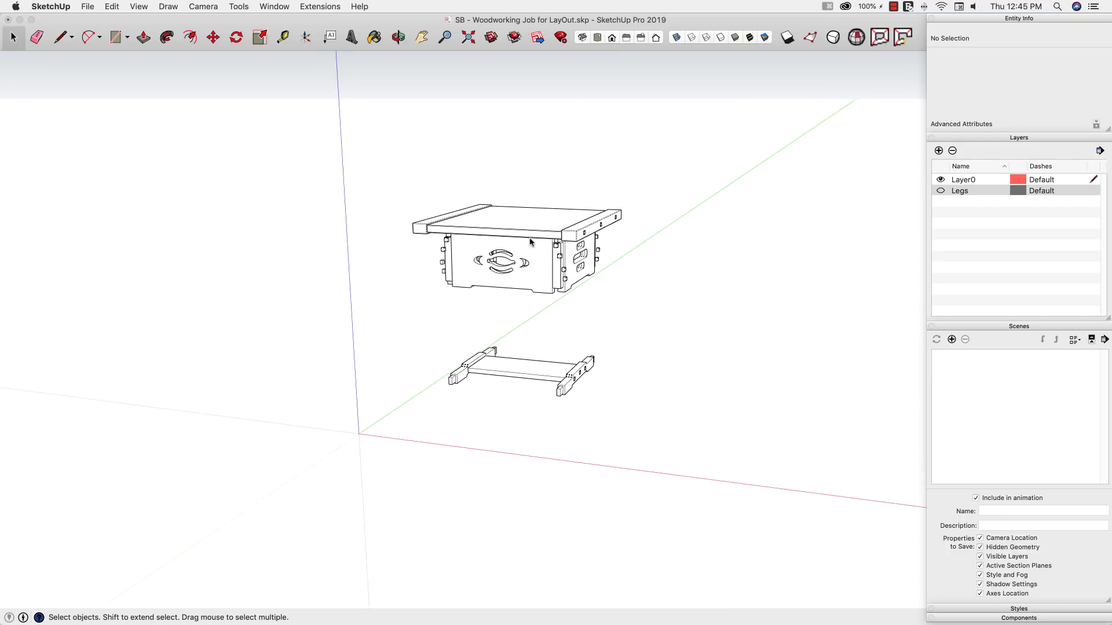
left_click(512, 375)
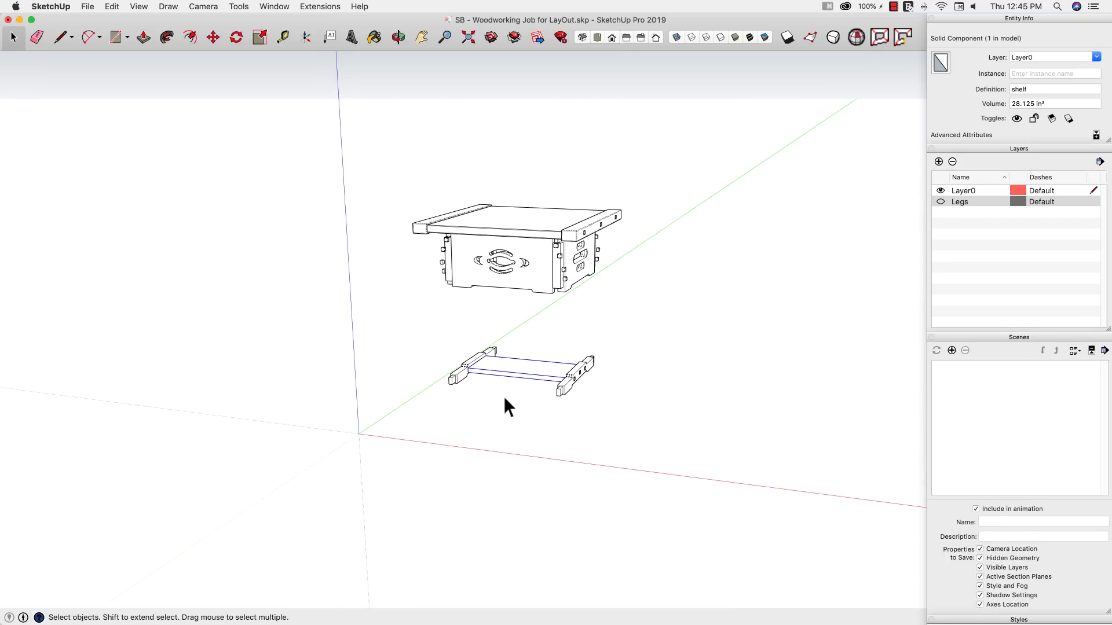
left_click(1030, 57)
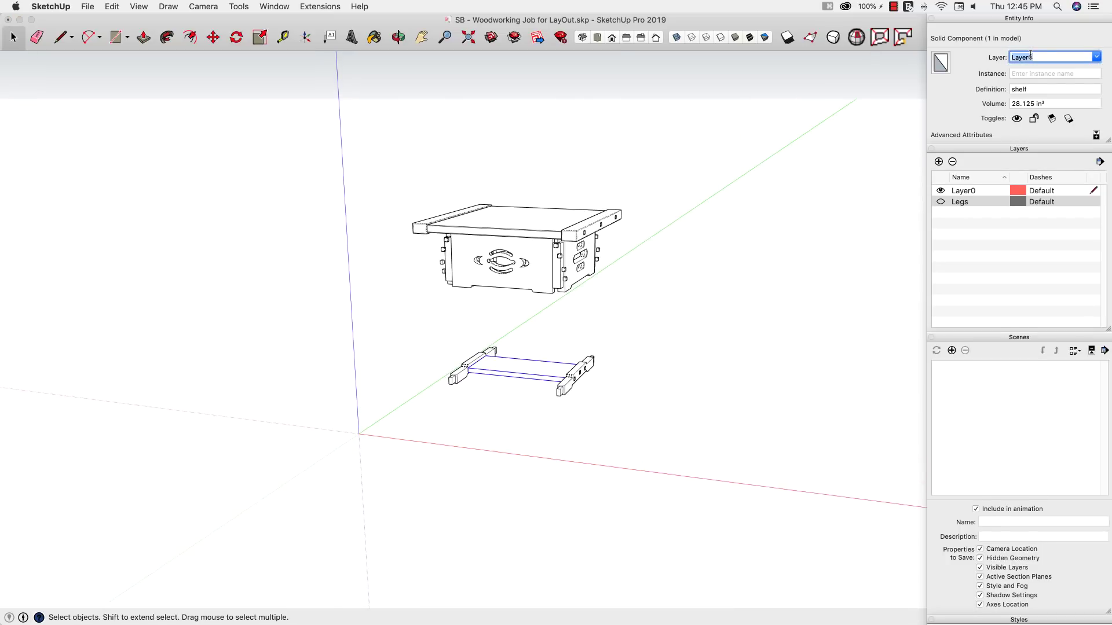
type("Bottom Shelf")
key("Return")
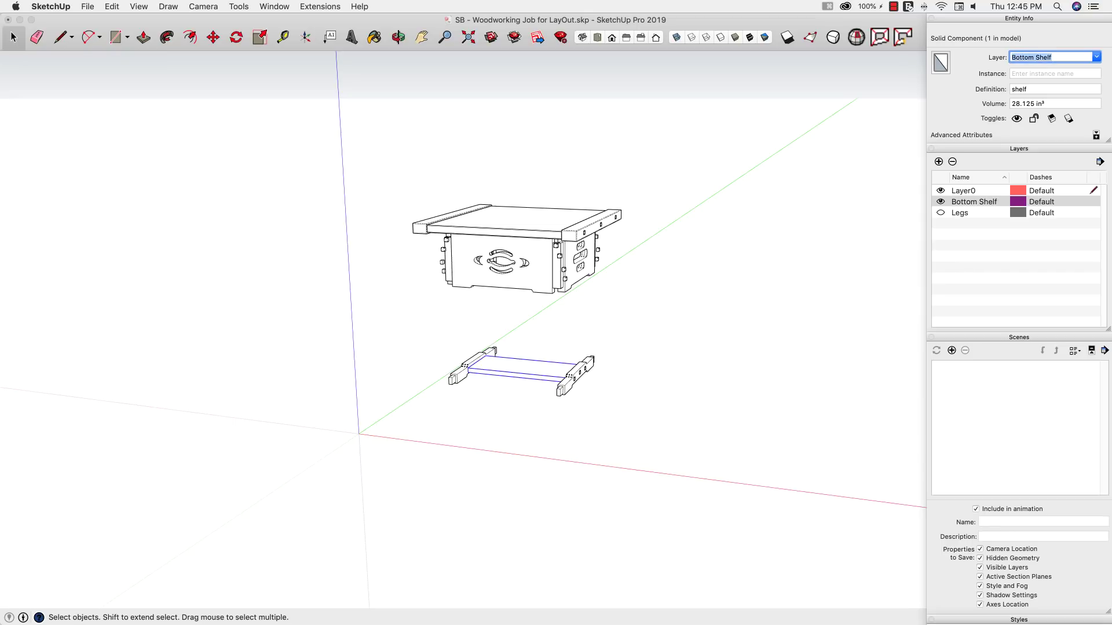
left_click(941, 202)
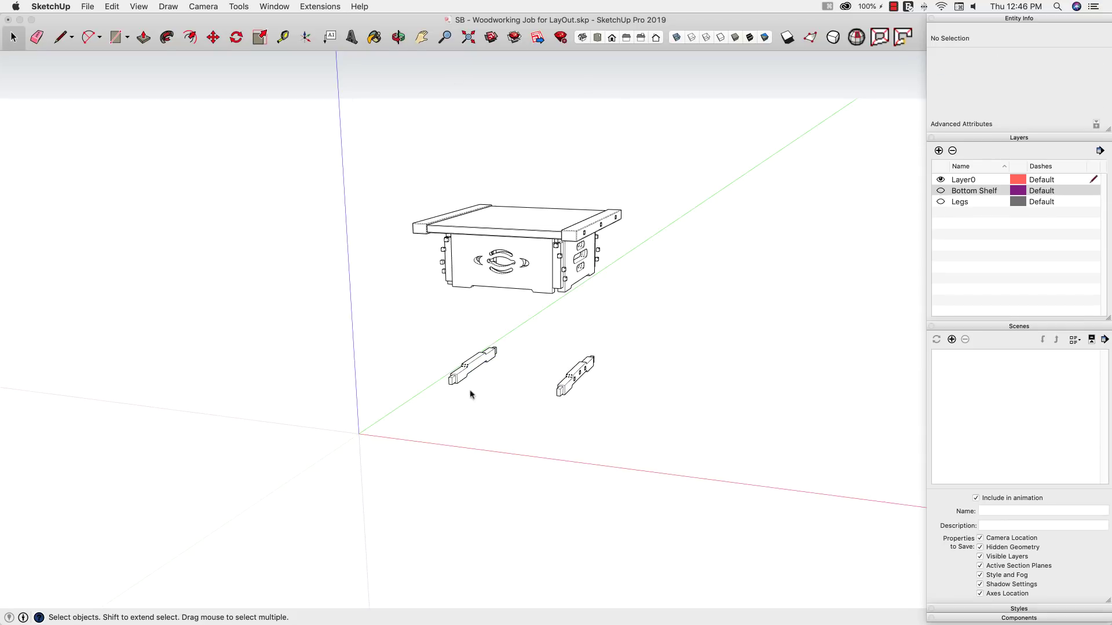
Assign both lower stretchers to a new layer named Bottom Shelf Supports and hide that layer
left_click(456, 380)
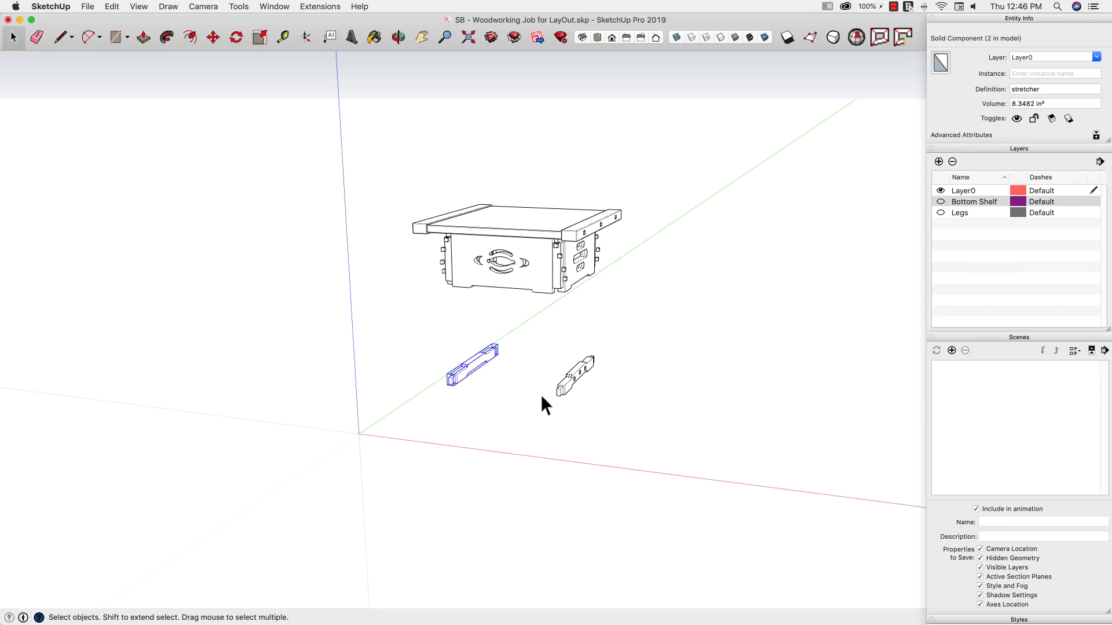
left_click(1042, 57)
type("Bottom Shelf S")
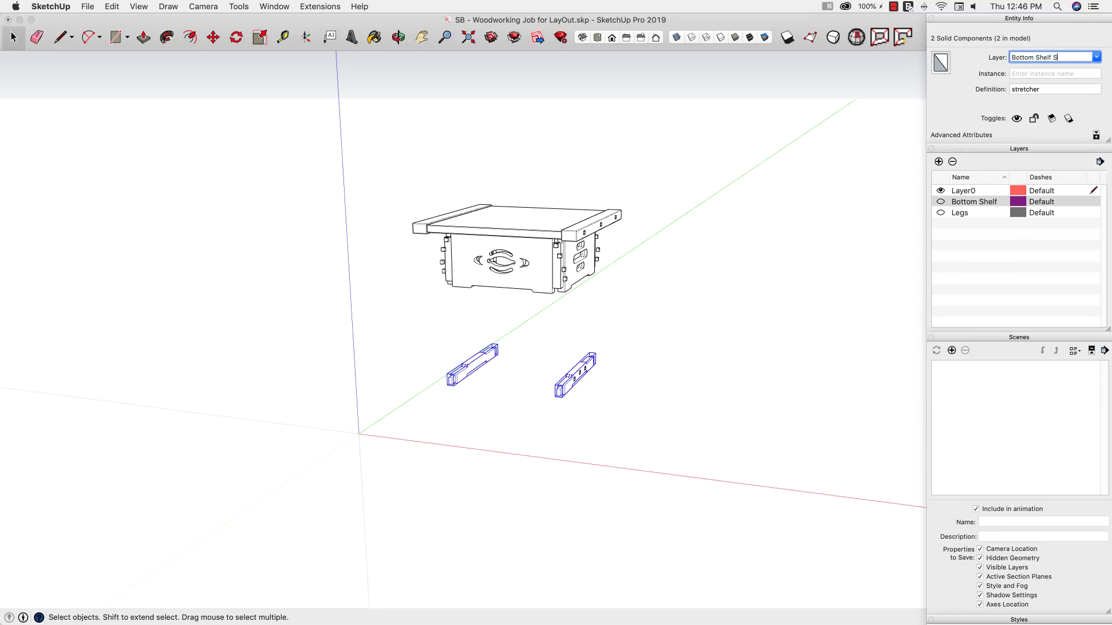
type("upports")
key("Return")
left_click(939, 212)
Assign the tabletop panel to a new layer named Top and hide that layer
left_click(515, 220)
type("T")
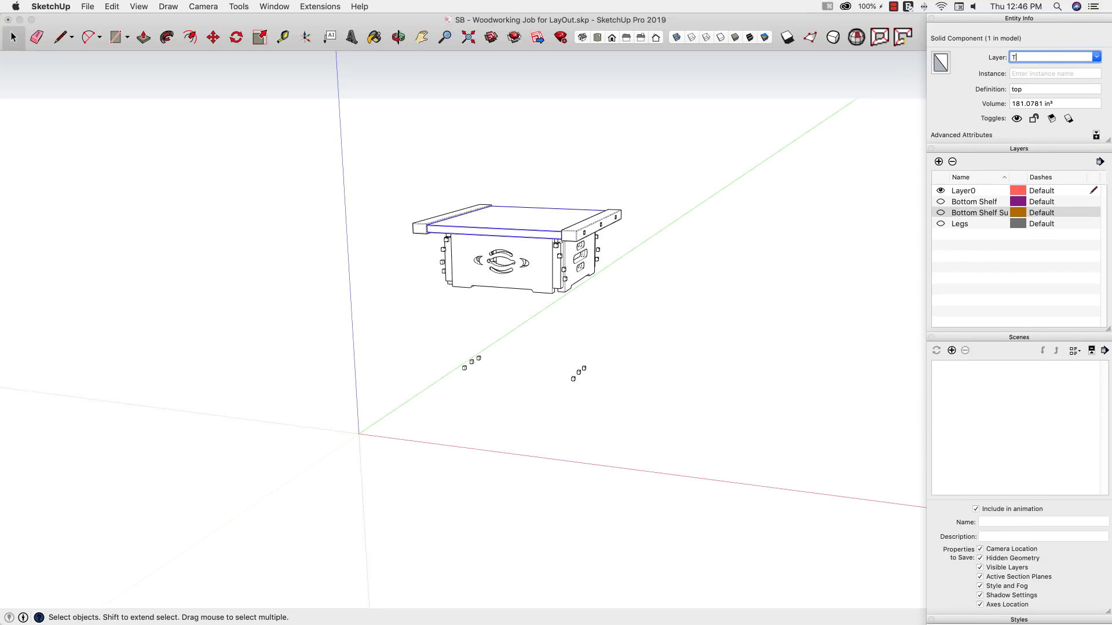
type("op")
key("Return")
left_click(940, 234)
Assign the front apron to a new layer named Top Front and hide that layer
left_click(498, 277)
left_click(1042, 57)
type("Top F")
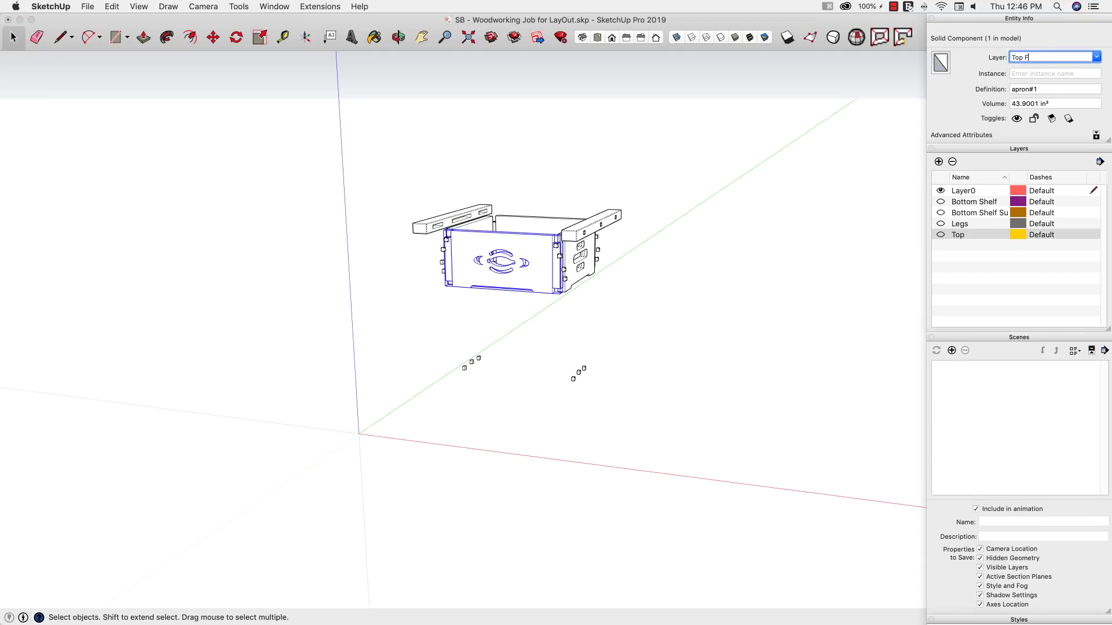
type("ront")
key("Return")
left_click(940, 246)
Assign the back apron to a new layer named Top Back and hide that layer
left_click(539, 243)
left_click(1042, 56)
type("Top Bac")
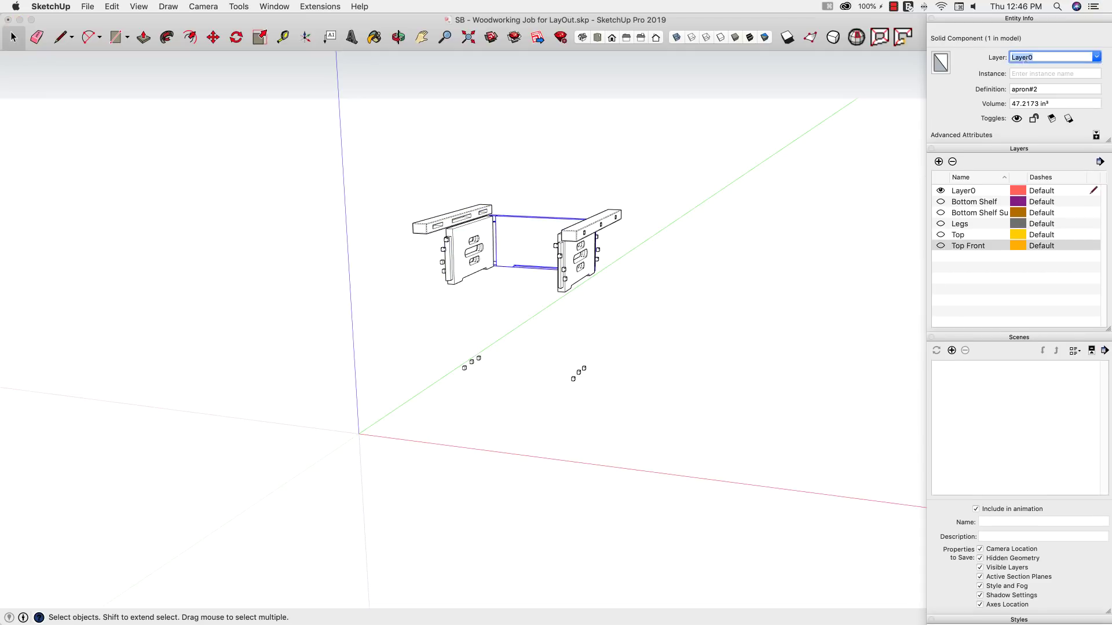
type("k")
key("Return")
left_click(939, 246)
Assign both side aprons to a new layer named Top Sides and hide that layer
left_click(469, 254)
left_click(577, 263, "shift")
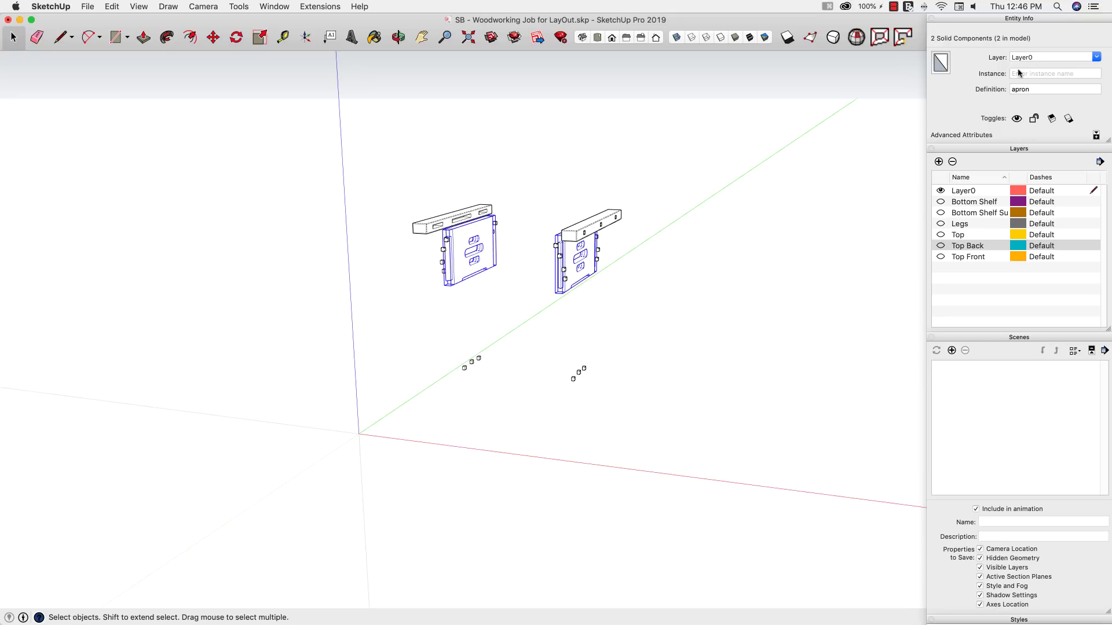
left_click(1042, 57)
type("Top Sides")
key("Return")
left_click(940, 267)
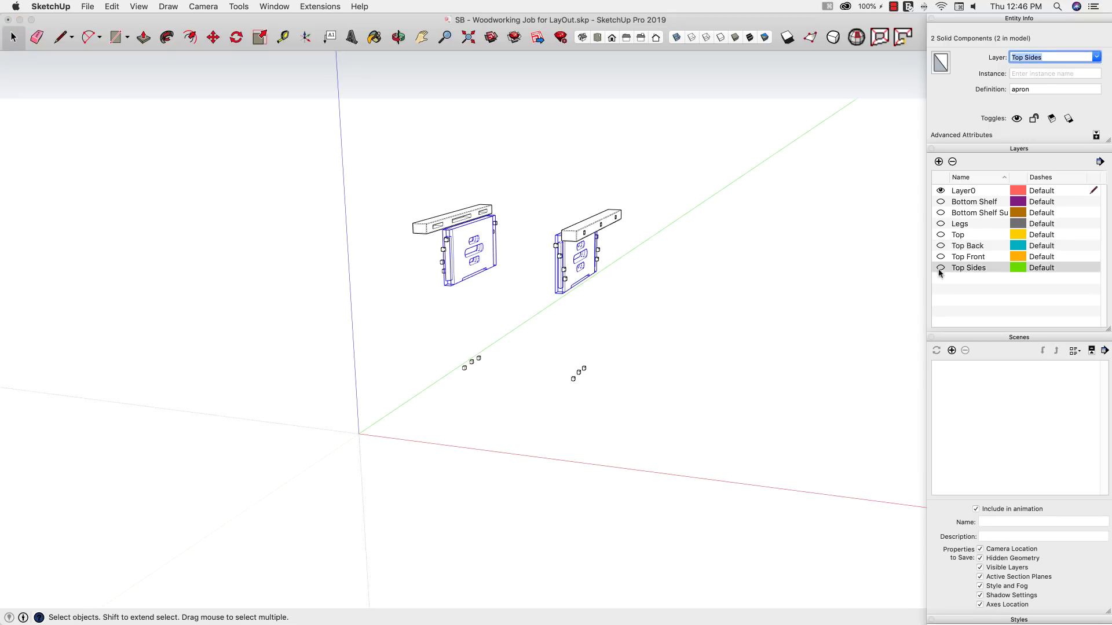
Assign both breadboard ends to a new layer named Top Fanciness and hide that layer
left_click(464, 215)
left_click(591, 223, "shift")
left_click(1042, 57)
type("Top Fancine")
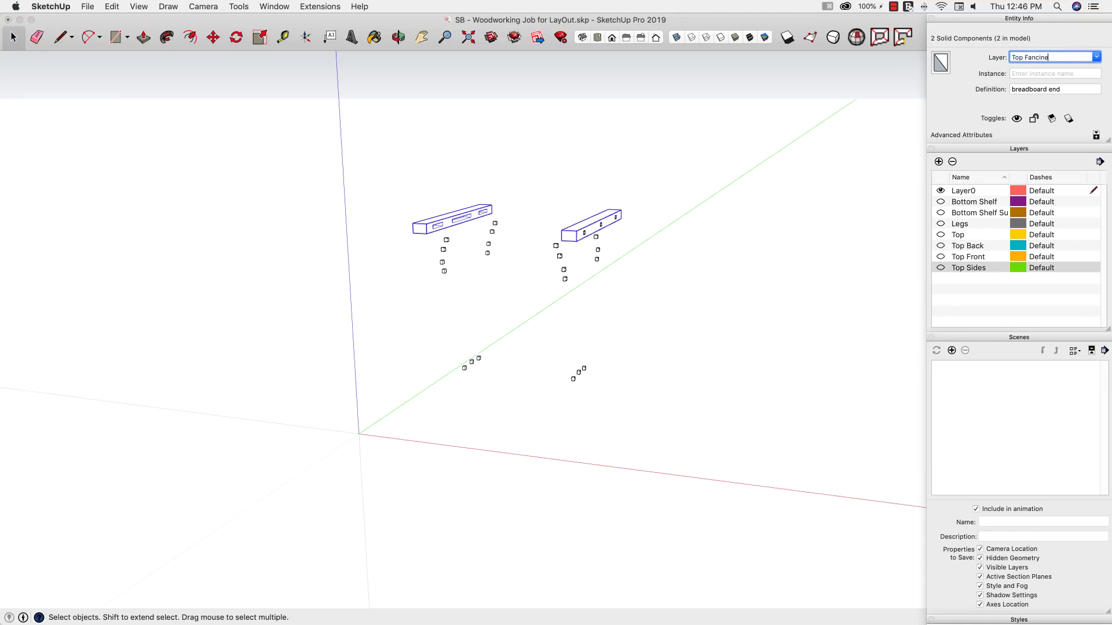
type("ss")
key("Return")
left_click(940, 256)
Assign all the remaining small plug components to a new layer named Plugs and hide that layer
left_click_drag(342, 158, 625, 394)
left_click(1042, 57)
type("Pegs")
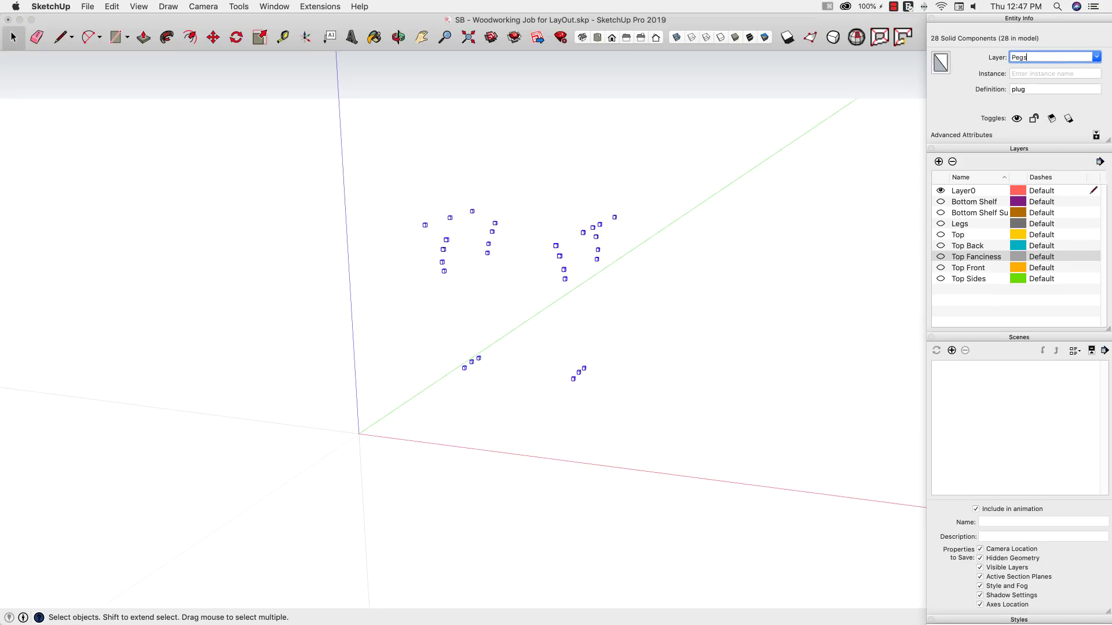
double_click(1018, 56)
type("Plugs")
key("Return")
left_click(940, 235)
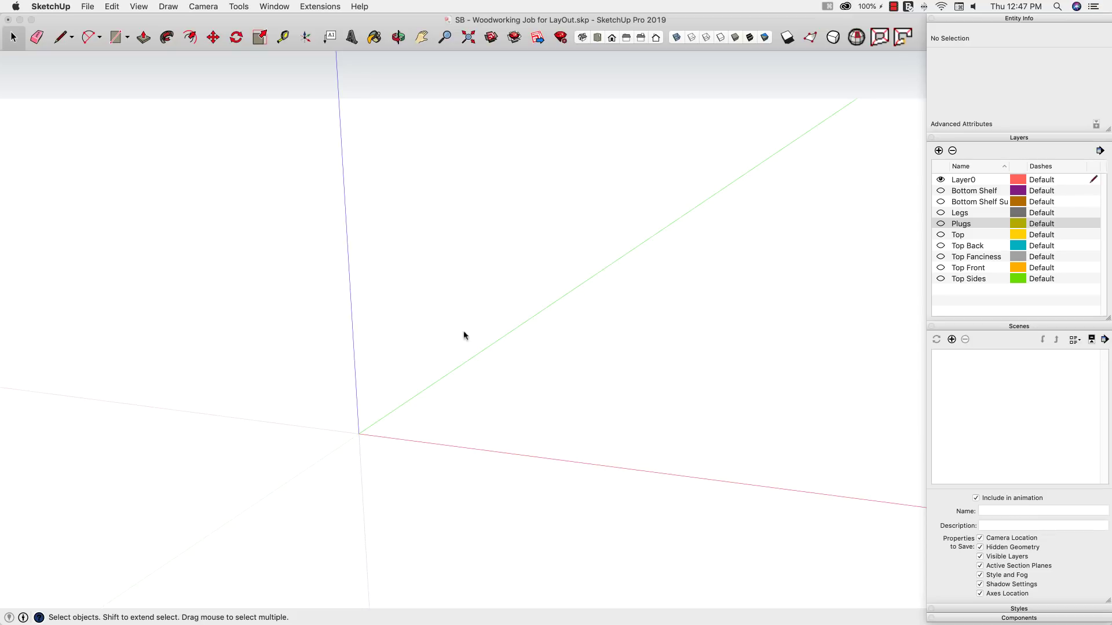
Make all the hidden layers visible again, from Bottom Shelf through Top Sides, to show the complete table
left_click(940, 191)
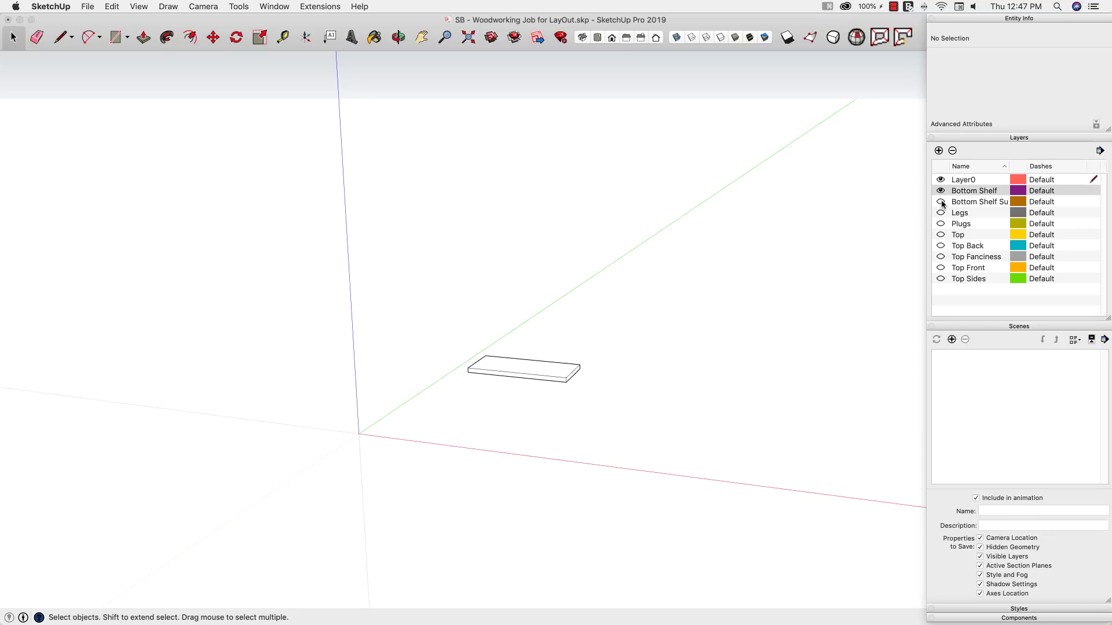
left_click(940, 201)
left_click(940, 213)
left_click(940, 223)
left_click(940, 235)
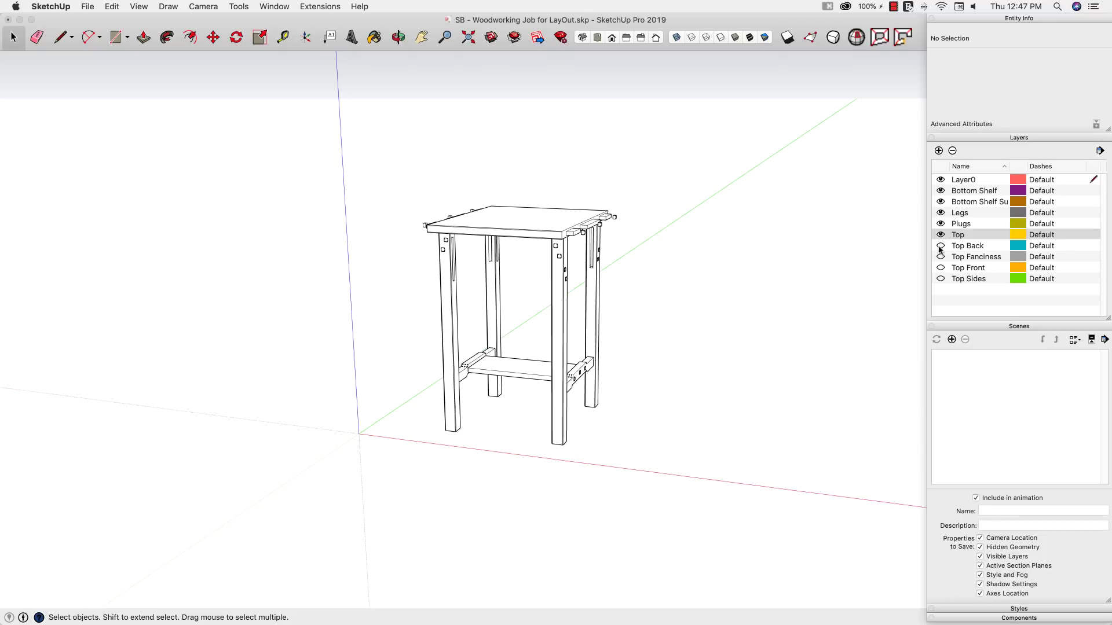
left_click(940, 246)
left_click(940, 257)
left_click(940, 267)
left_click(940, 278)
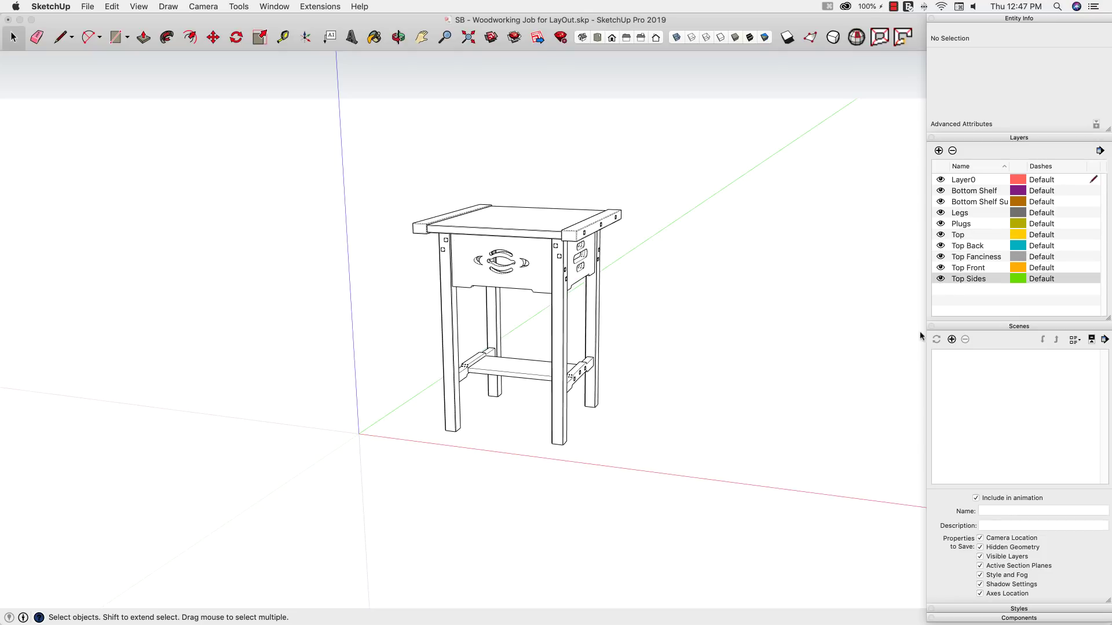
Save the current view of the complete table as a new scene named The Whole Thing
left_click(951, 340)
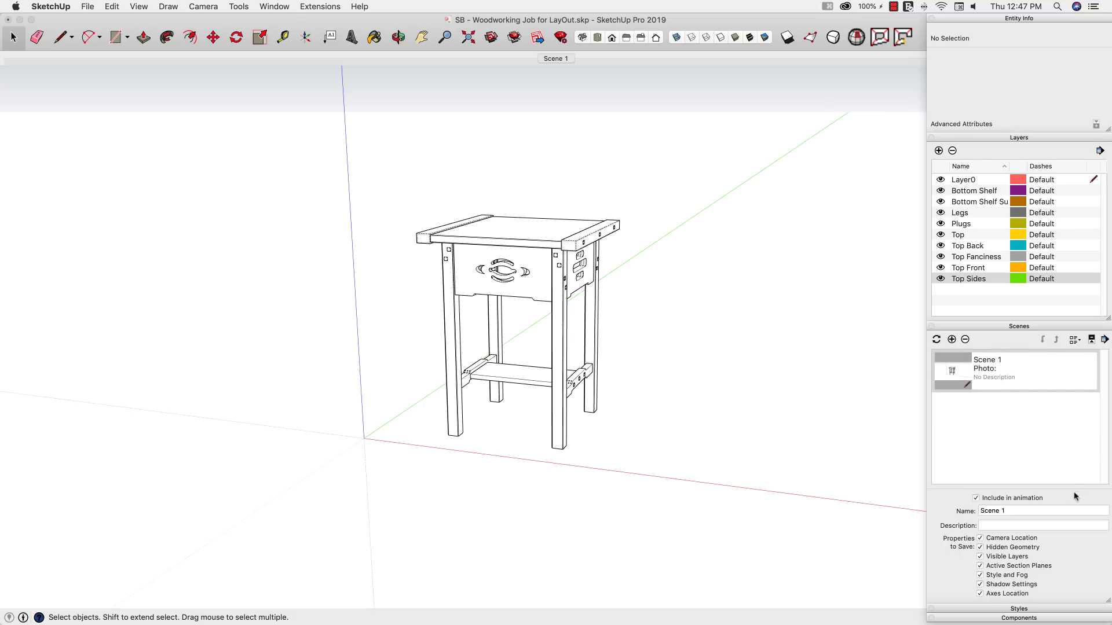
left_click(1017, 513)
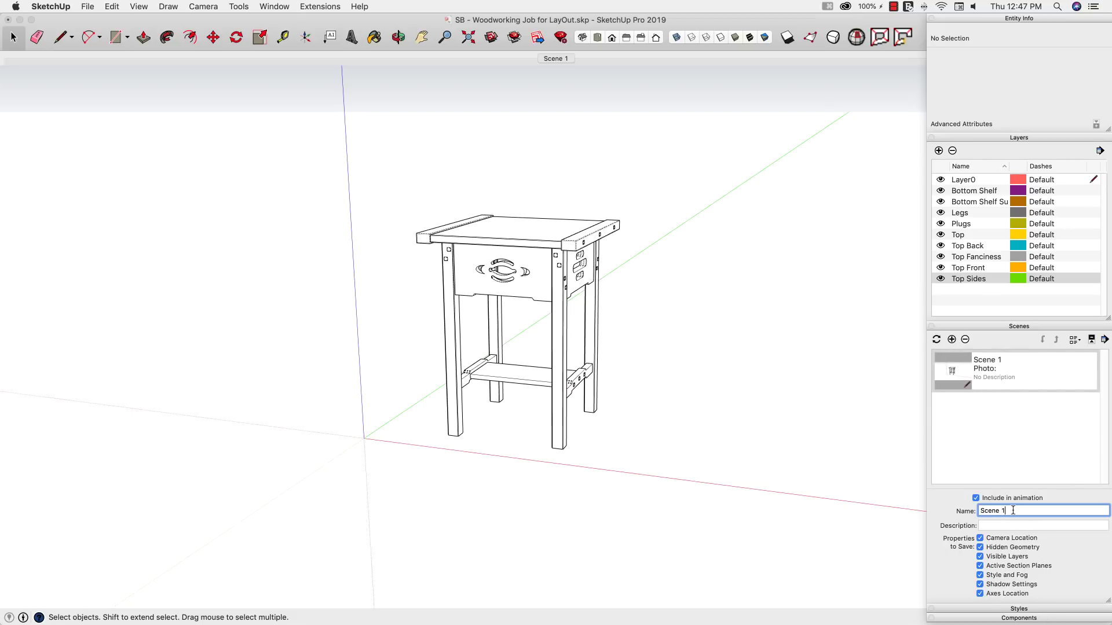
type("The Whole Thing")
key("Return")
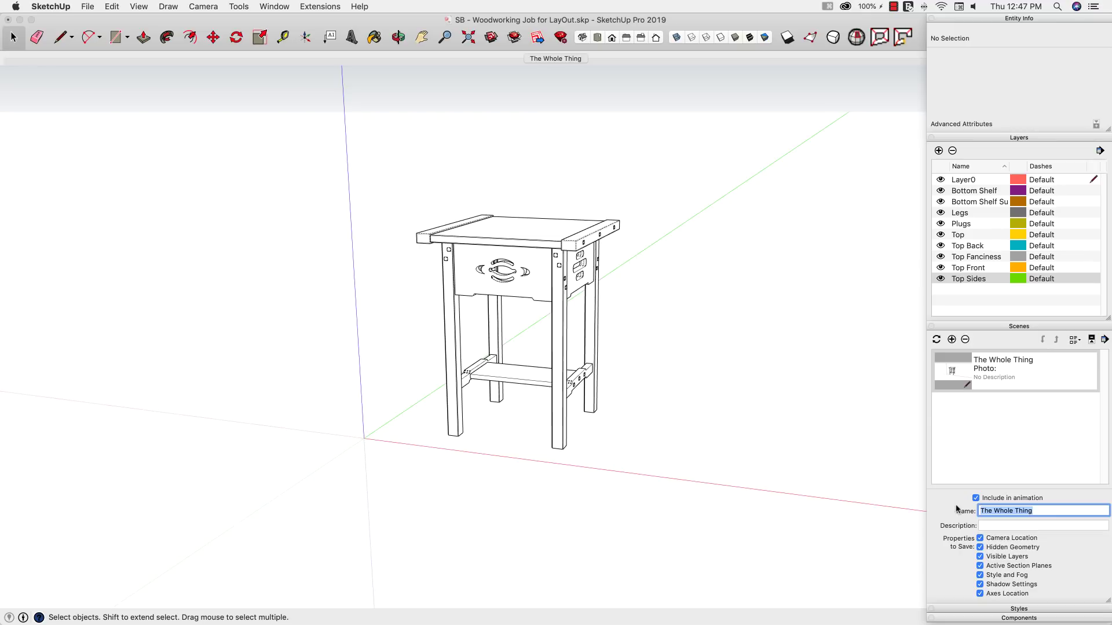
left_click(731, 380)
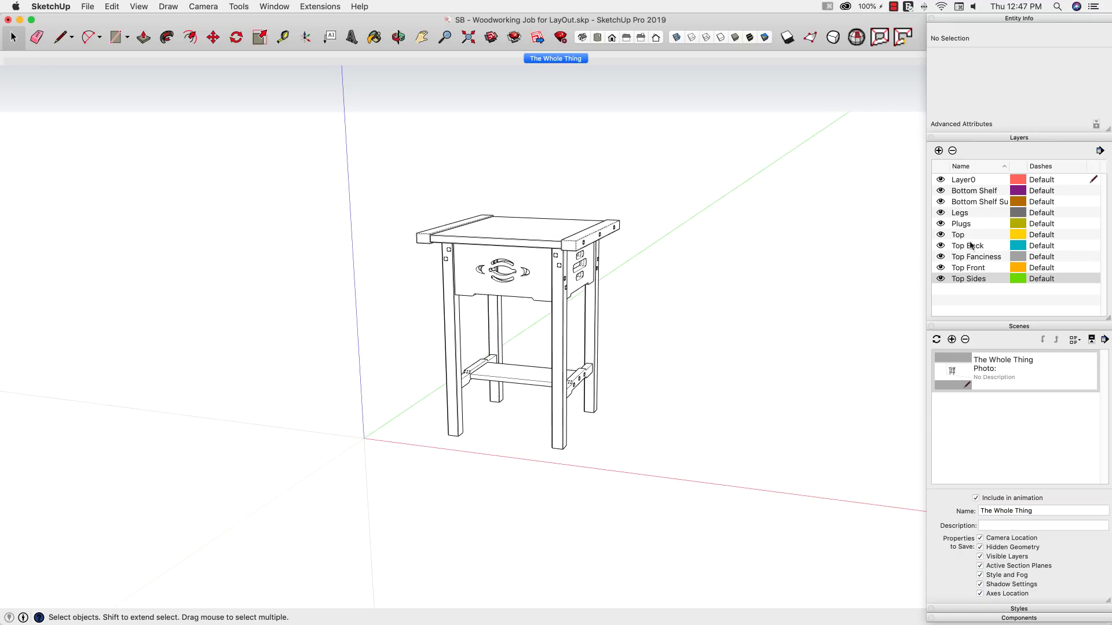
Hide every part layer except Top Front, leaving only the front apron and Layer0 visible
left_click(940, 279)
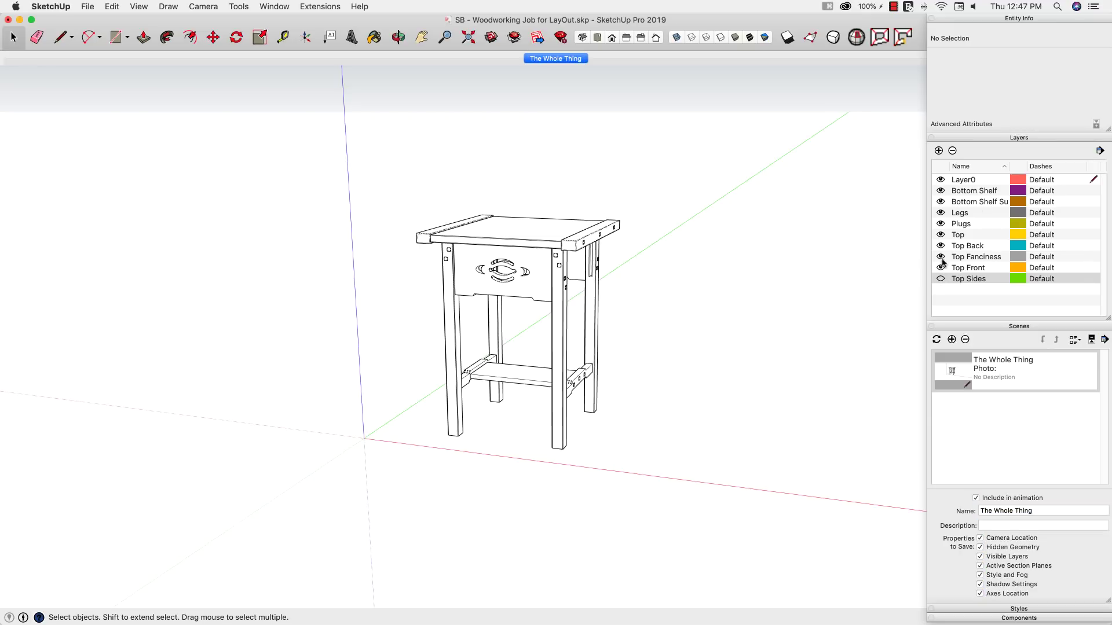
left_click(940, 256)
left_click(940, 245)
left_click(941, 234)
left_click(940, 224)
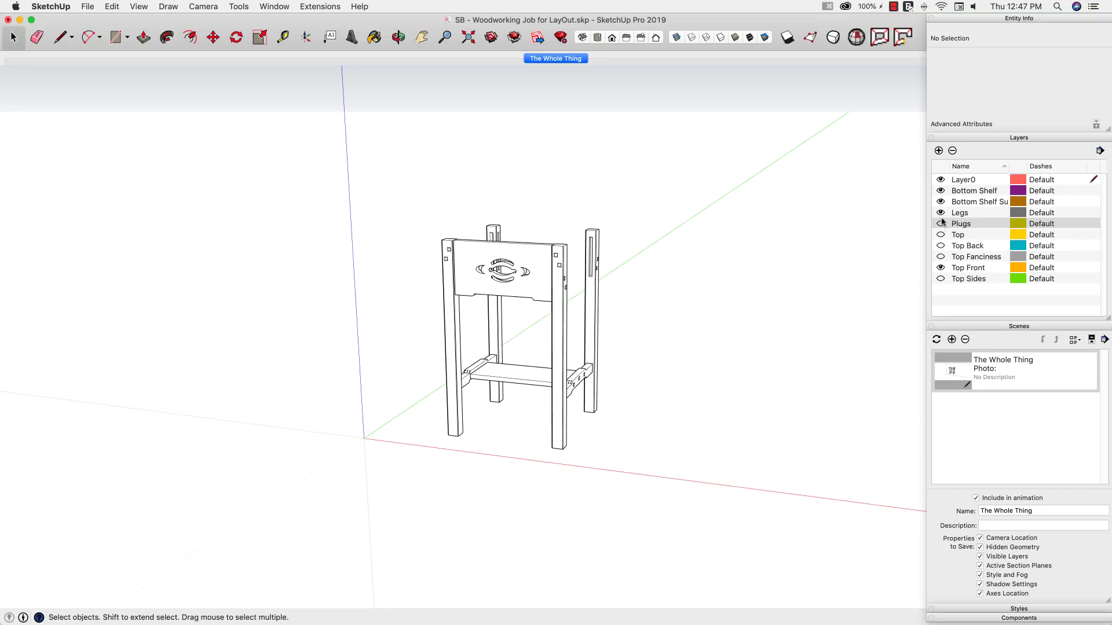
left_click(940, 213)
left_click(941, 202)
left_click(940, 191)
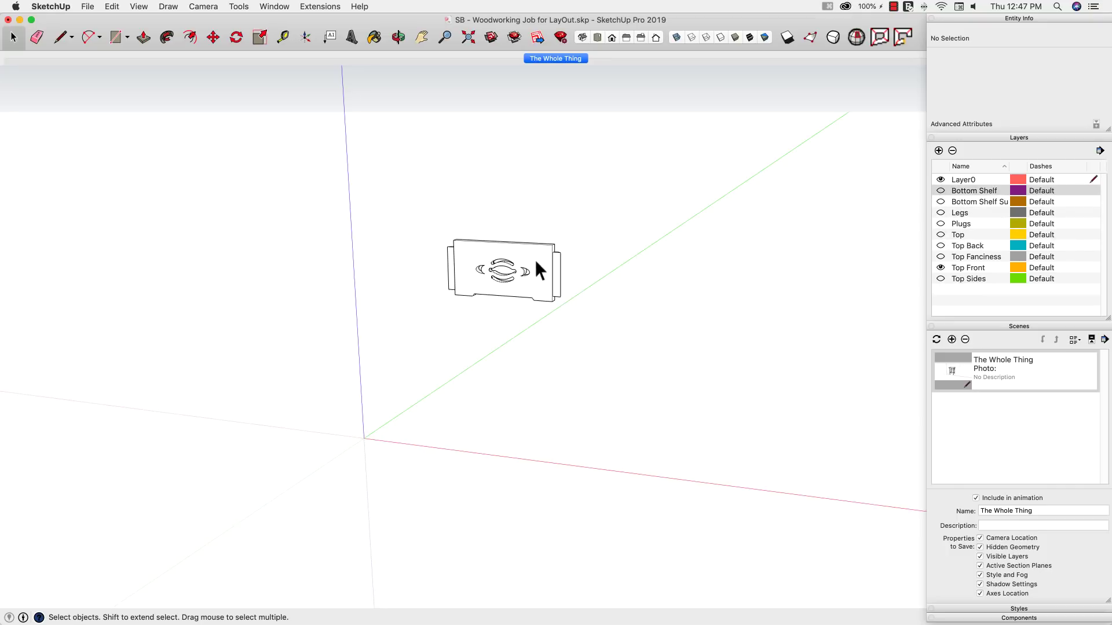
Show the front apron in the standard front view with parallel projection
left_click(612, 39)
scroll(587, 400, "up", 2)
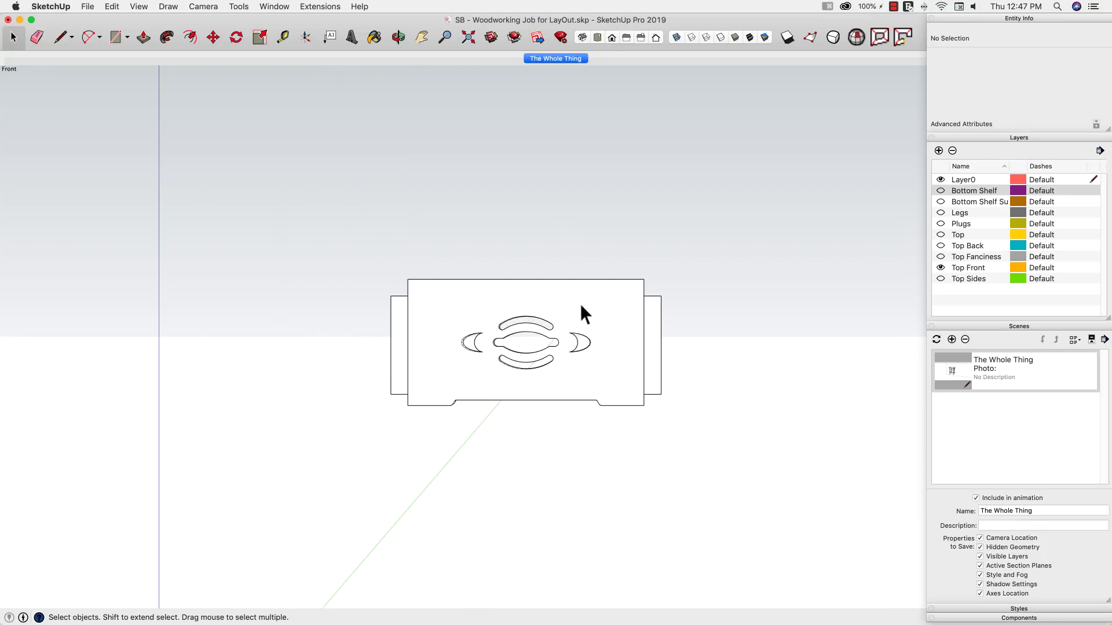
scroll(579, 313, "up", 2)
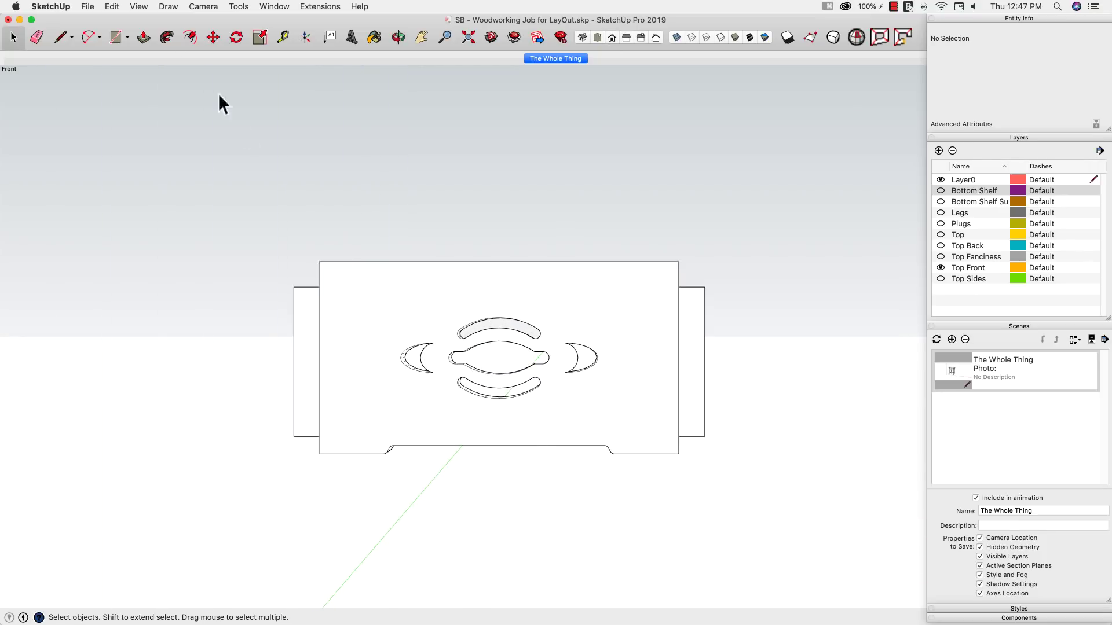
left_click(194, 7)
mouse_move(202, 45)
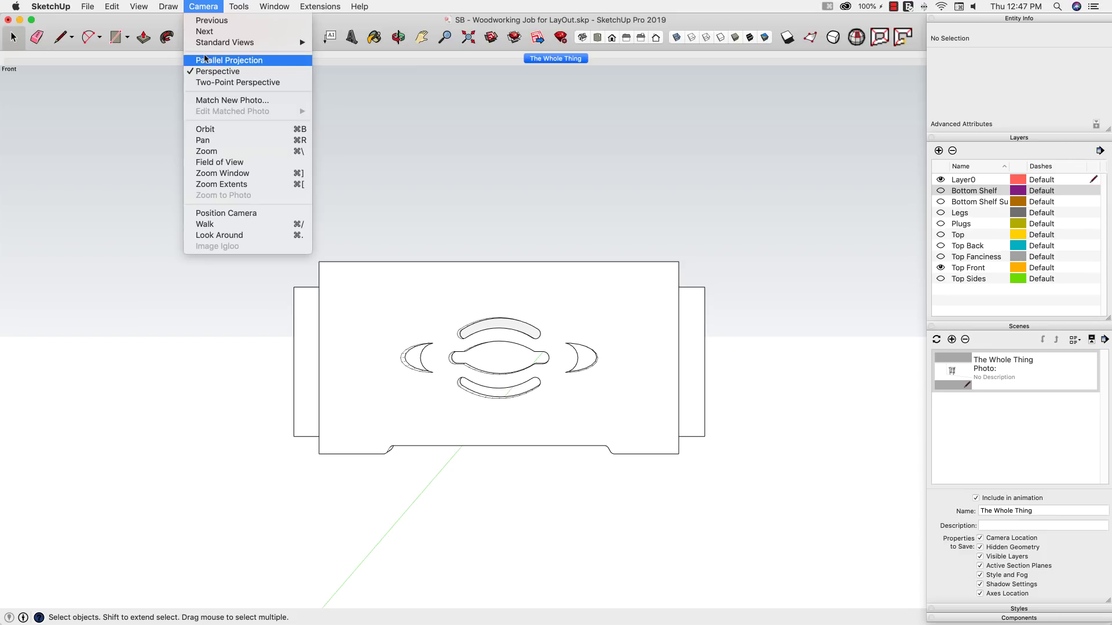
left_click(205, 59)
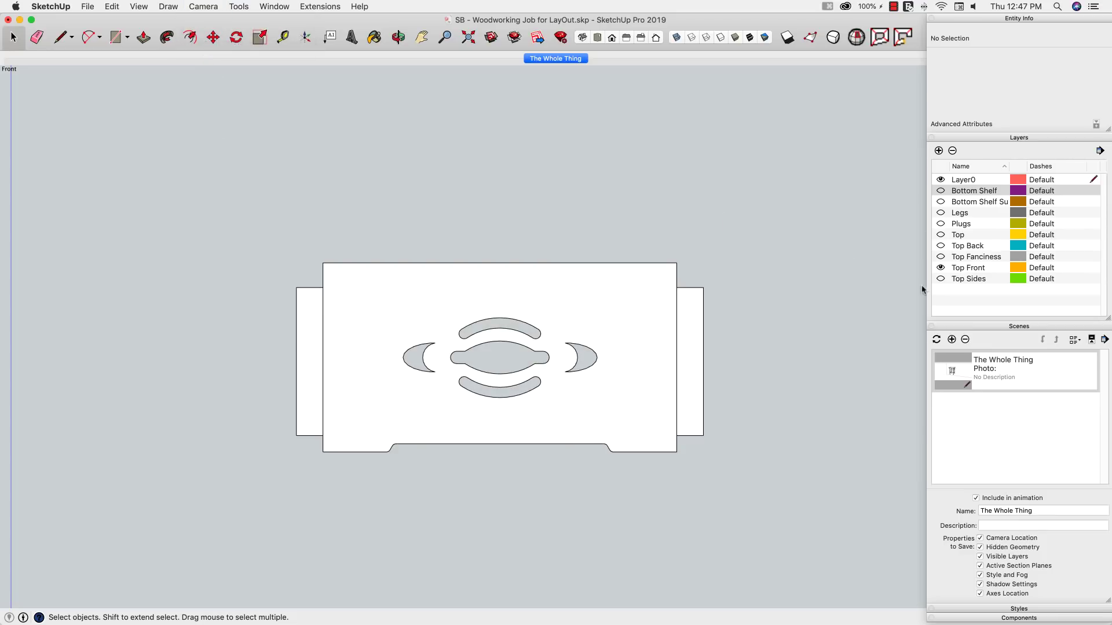
Apply the Shaded style from Default Styles, switch the faces to Monochrome, and update the style with that change
left_click(997, 327)
left_click(996, 337)
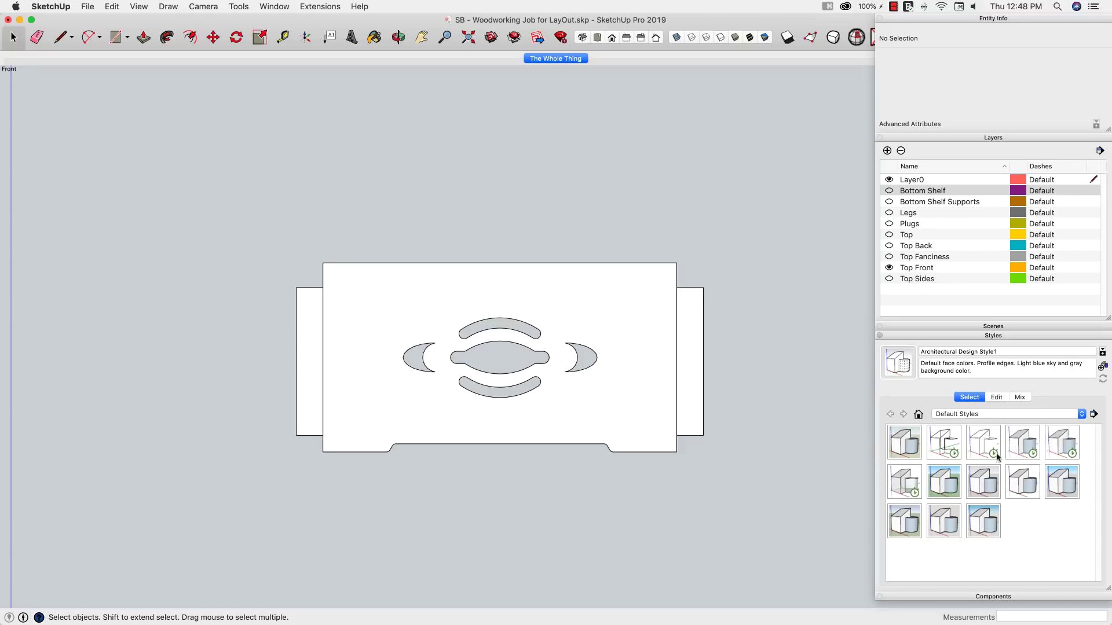
left_click(1017, 444)
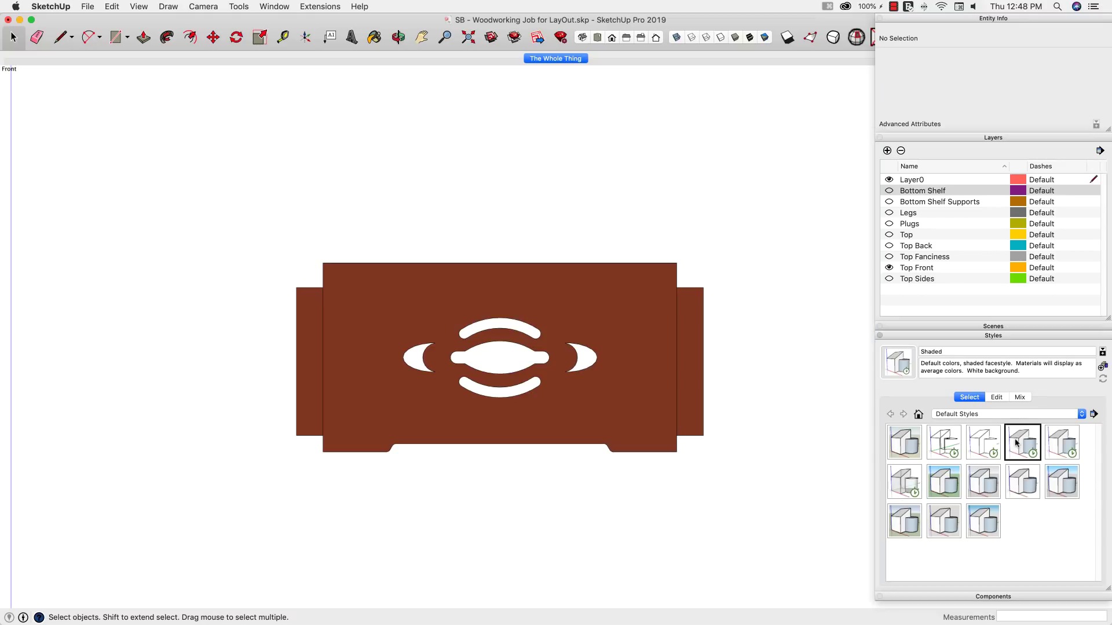
left_click(765, 38)
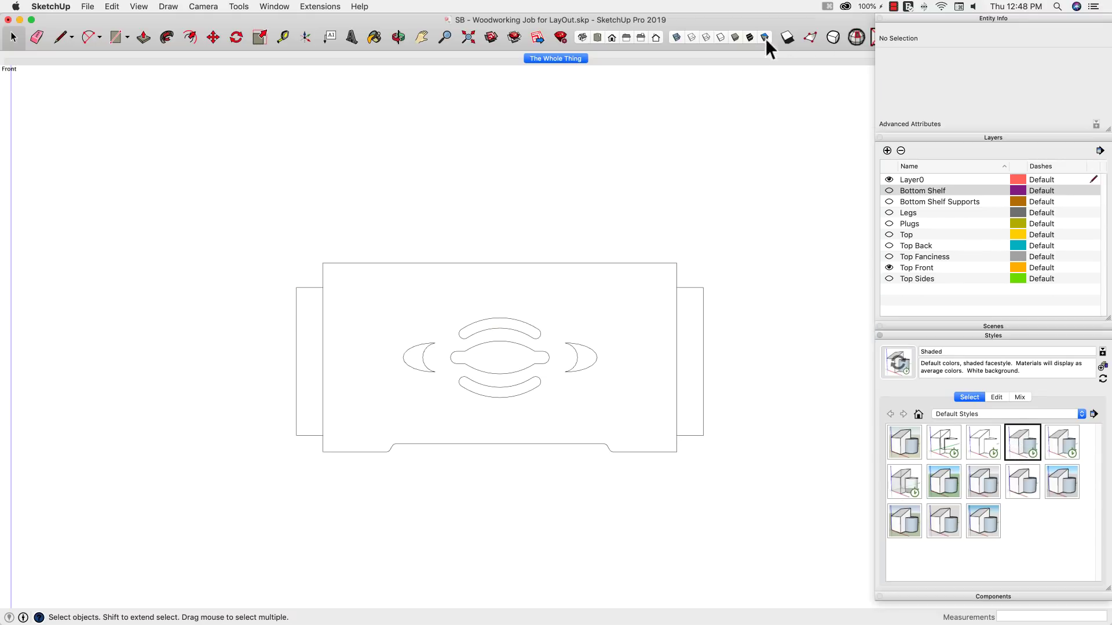
left_click(898, 362)
left_click(906, 335)
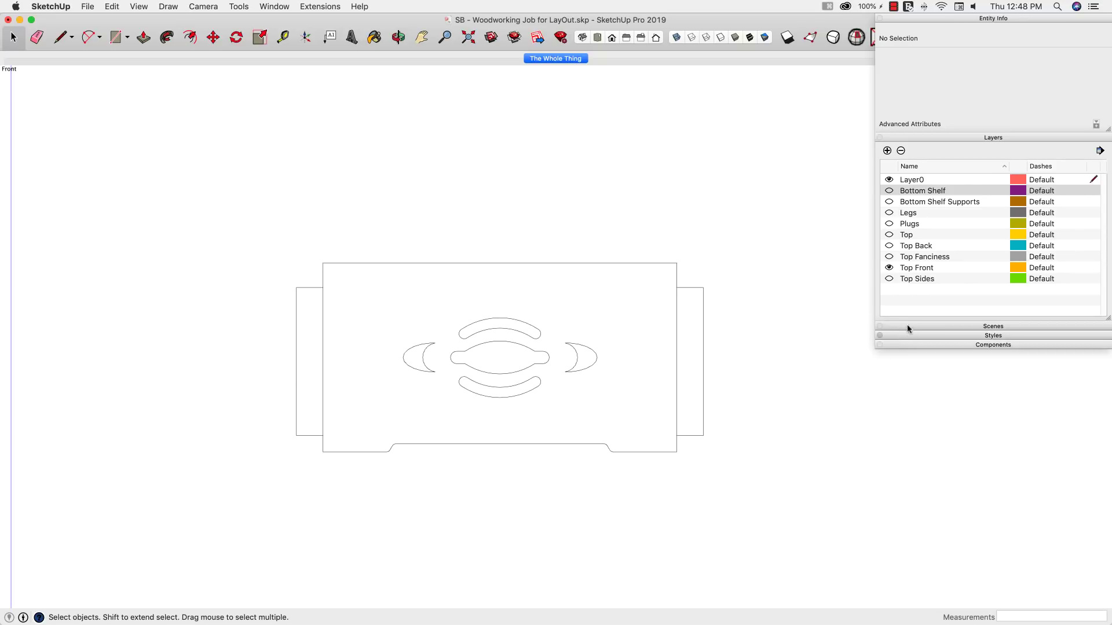
Save the front view and the top view of the front apron as two new scenes
left_click(906, 326)
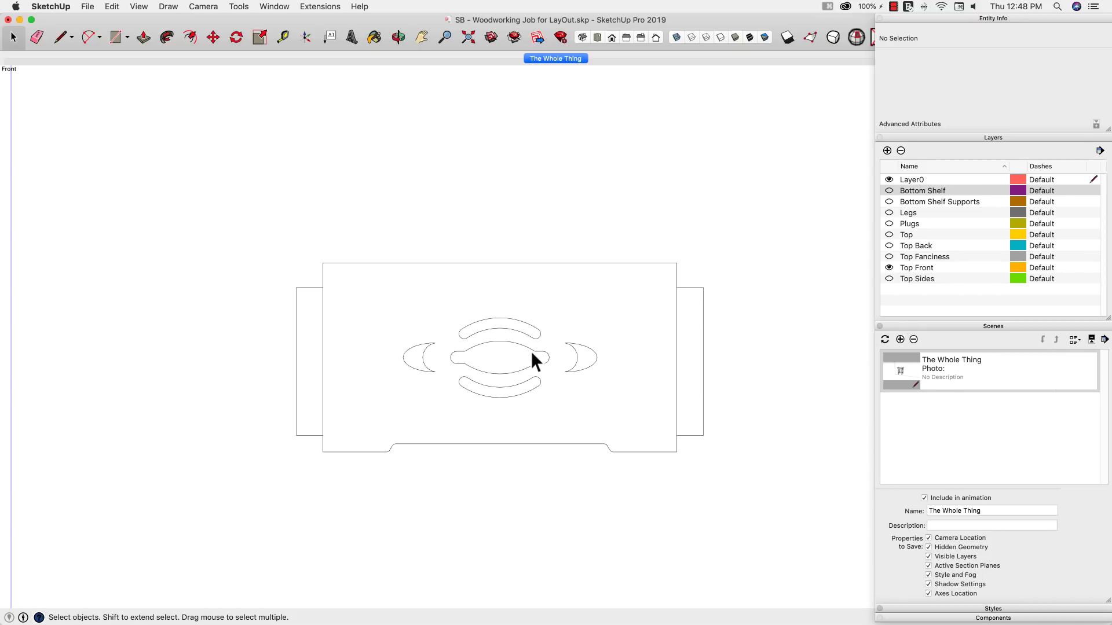
left_click(900, 340)
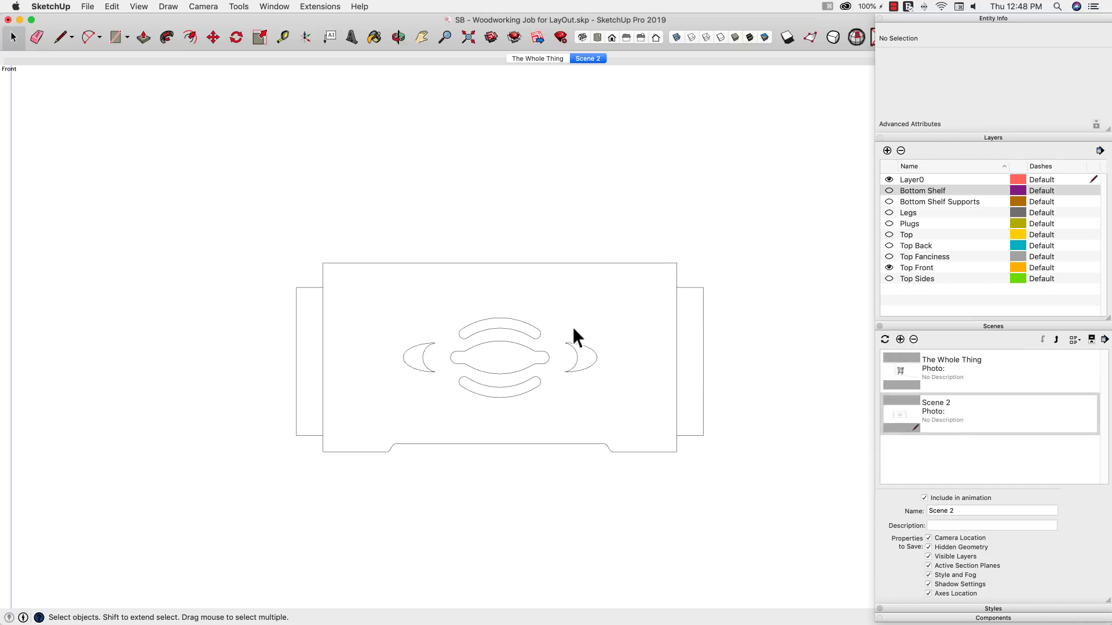
left_click(598, 39)
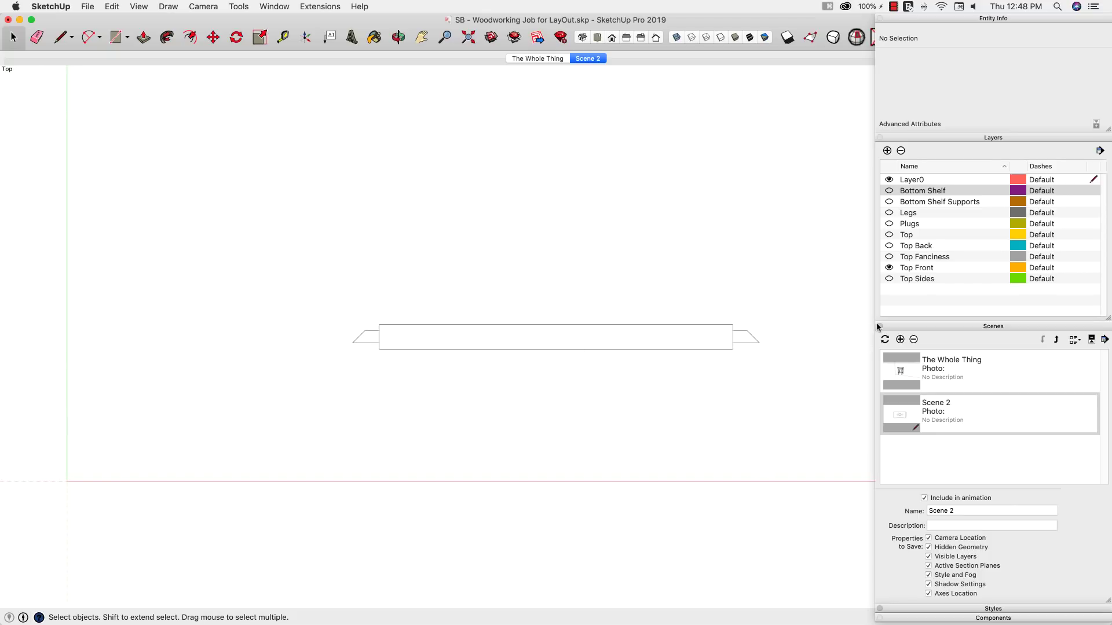
left_click(901, 340)
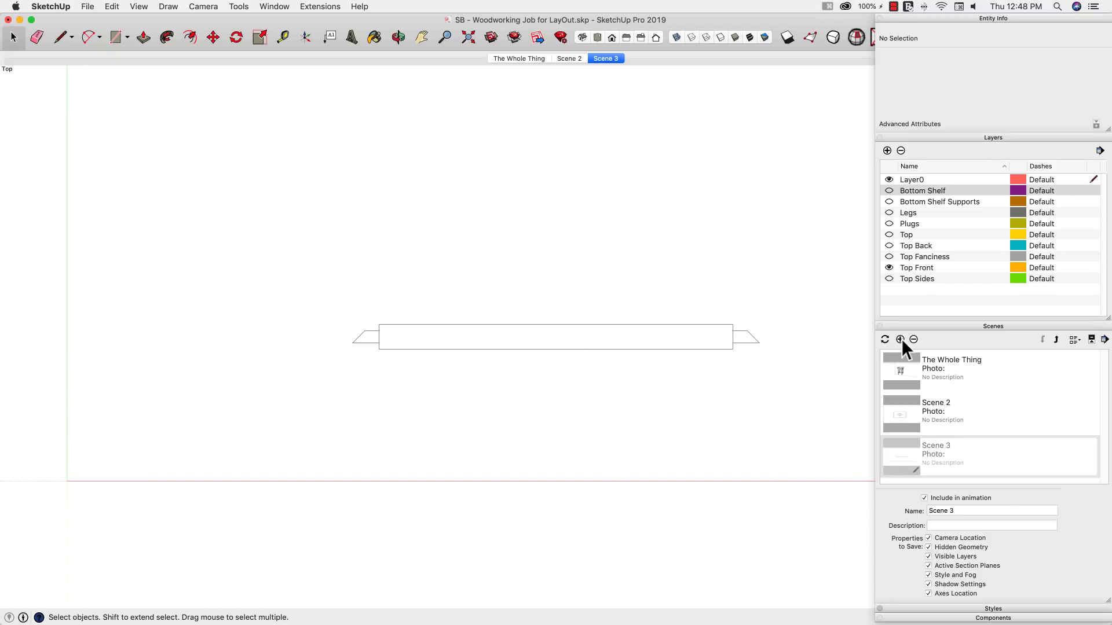
Hide the Top Front layer and show the Legs layer instead
left_click(890, 268)
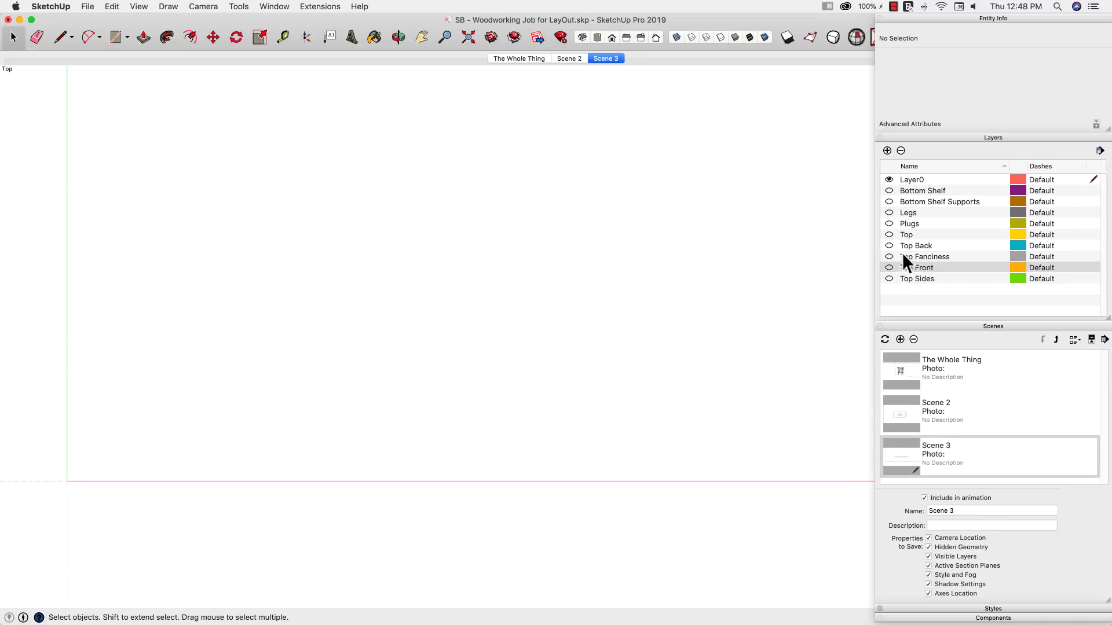
left_click(888, 213)
middle_click_drag(727, 299, 490, 329)
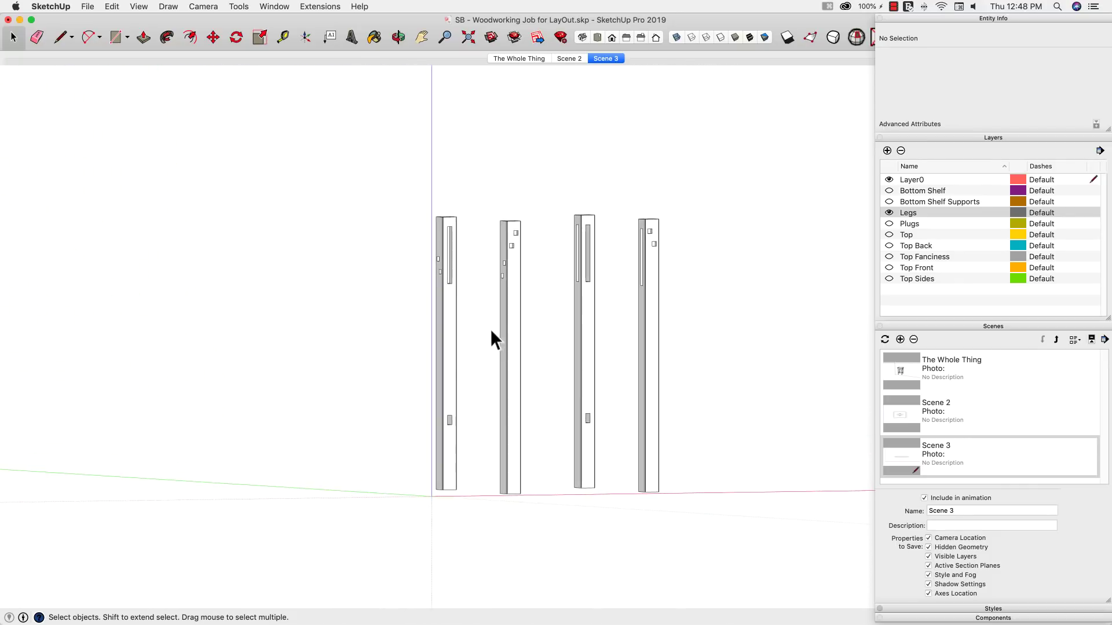
Hide three of the four legs, keeping only the leg nearest the viewer in the angled view
left_click(612, 39)
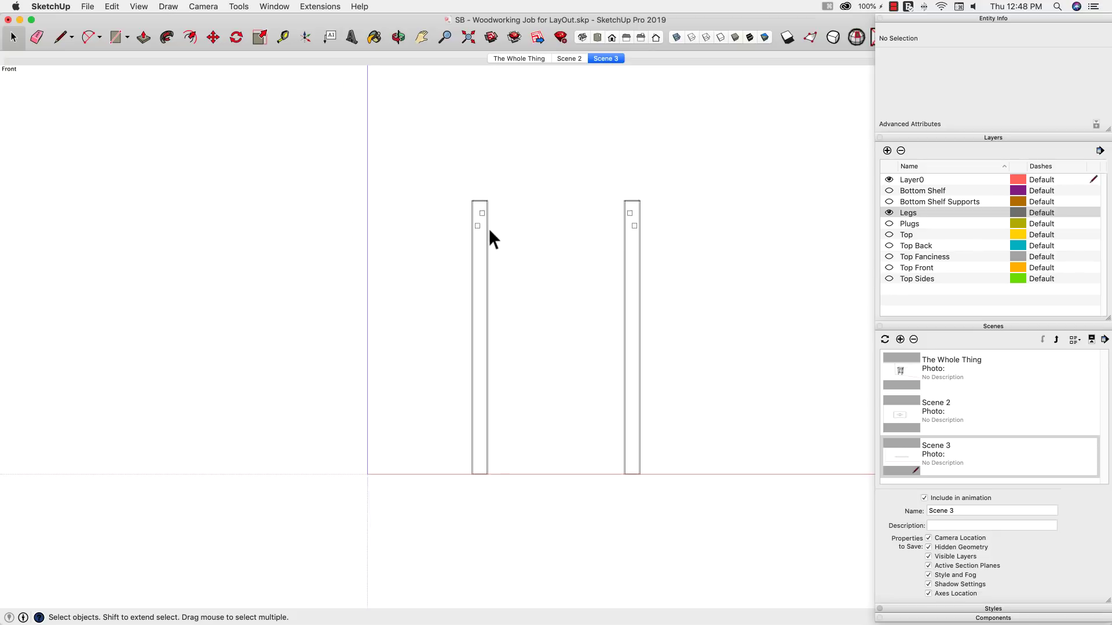
middle_click_drag(488, 229, 516, 248)
key("super+1")
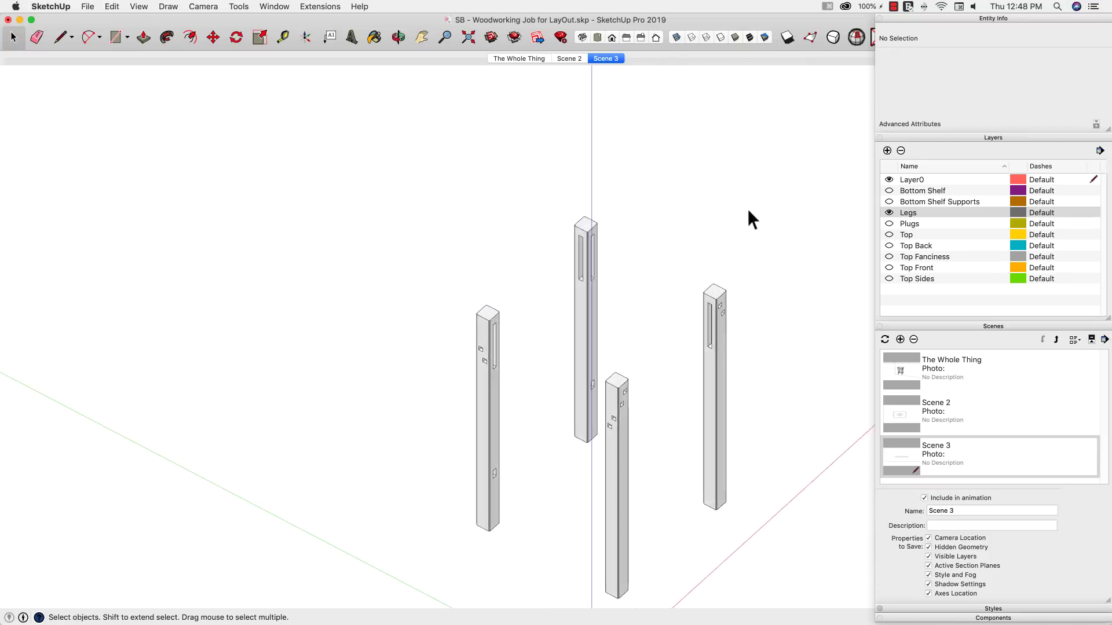
left_click_drag(440, 351, 441, 350)
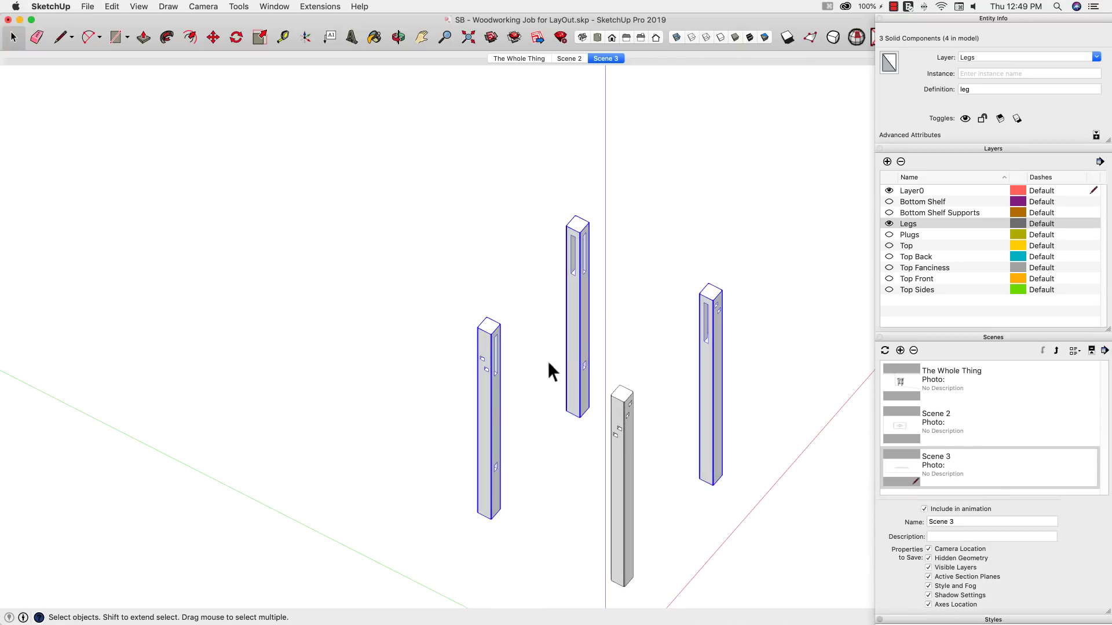
right_click(581, 289)
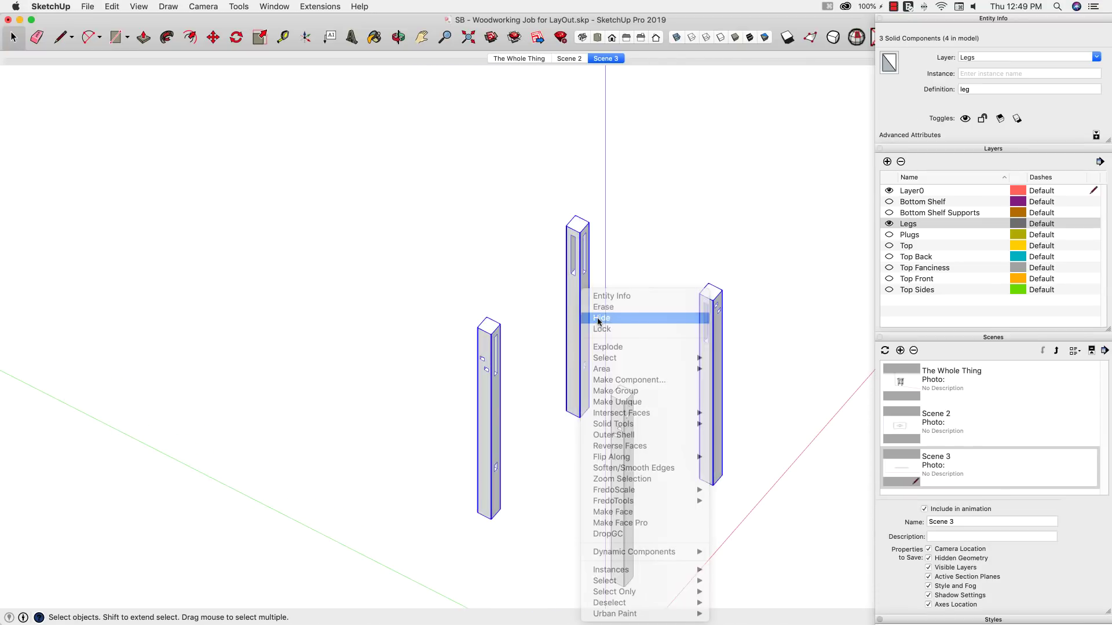
left_click(599, 318)
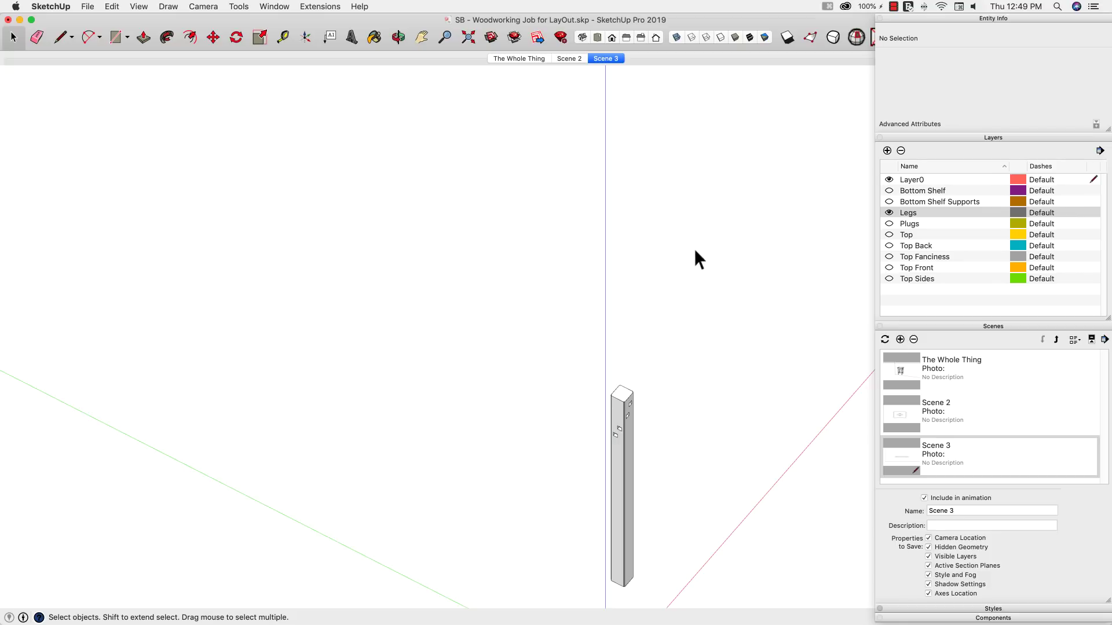
Save the front view and the left view of the single remaining leg as two new scenes
left_click(611, 38)
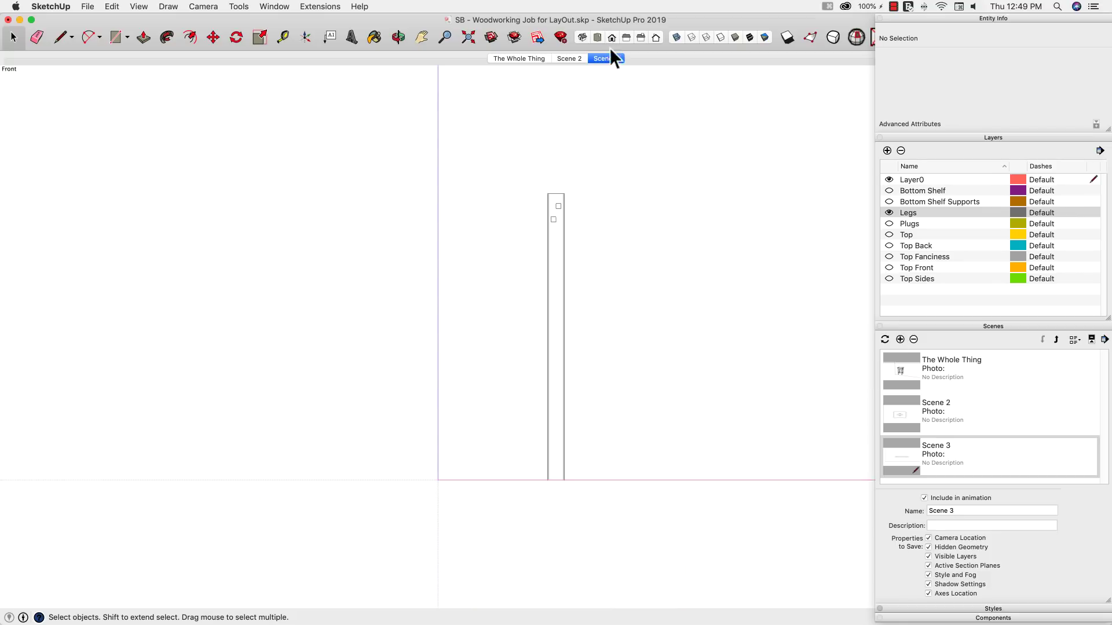
left_click(613, 58)
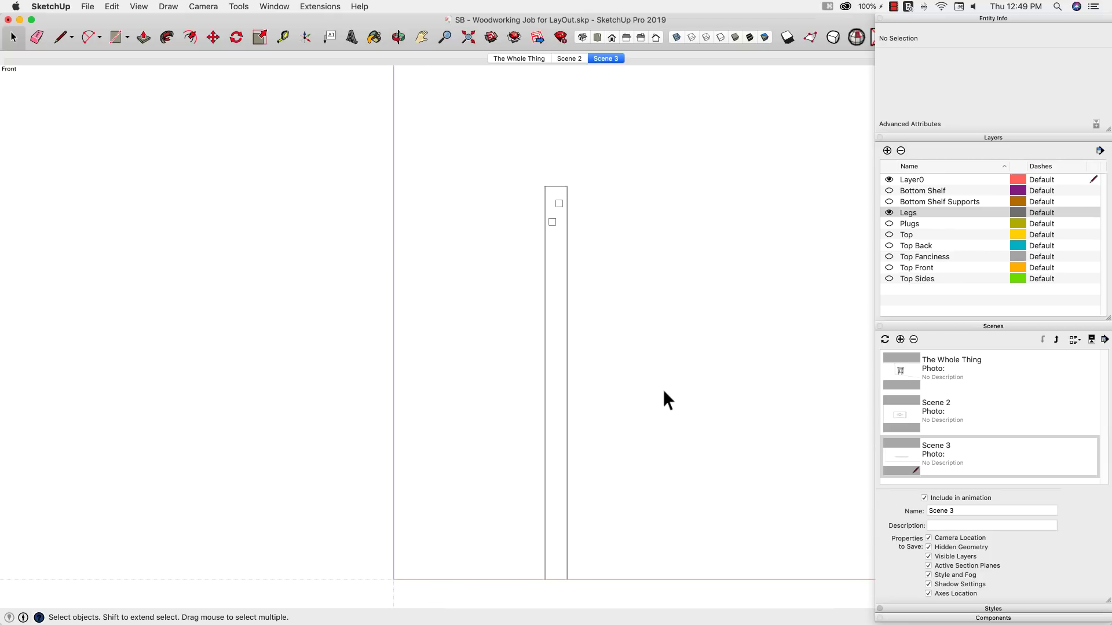
scroll(637, 519, "up", 2)
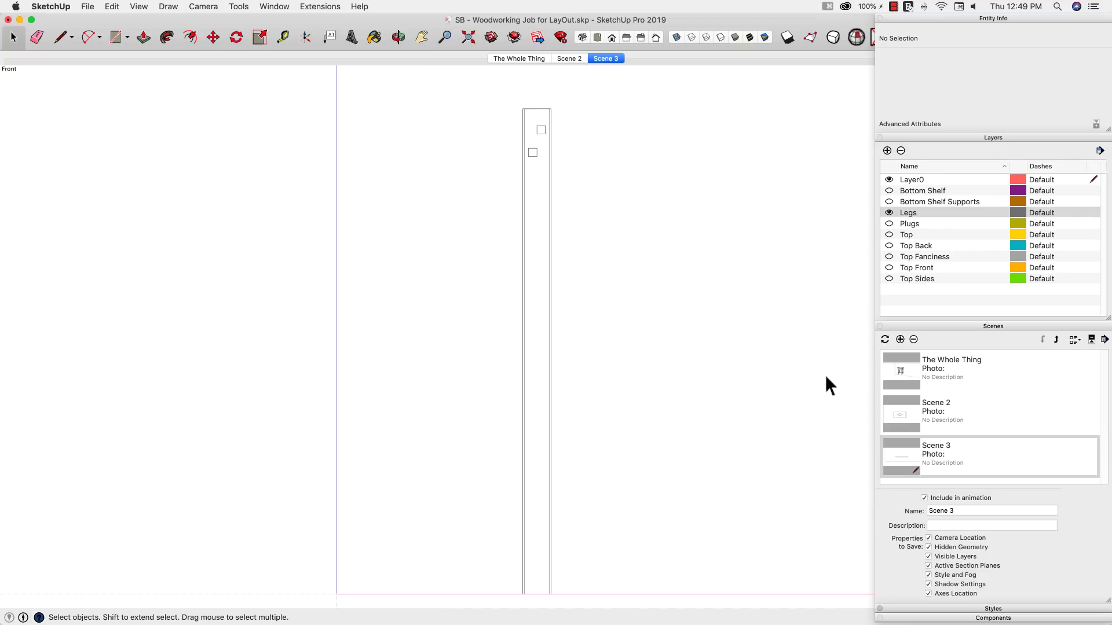
left_click(901, 339)
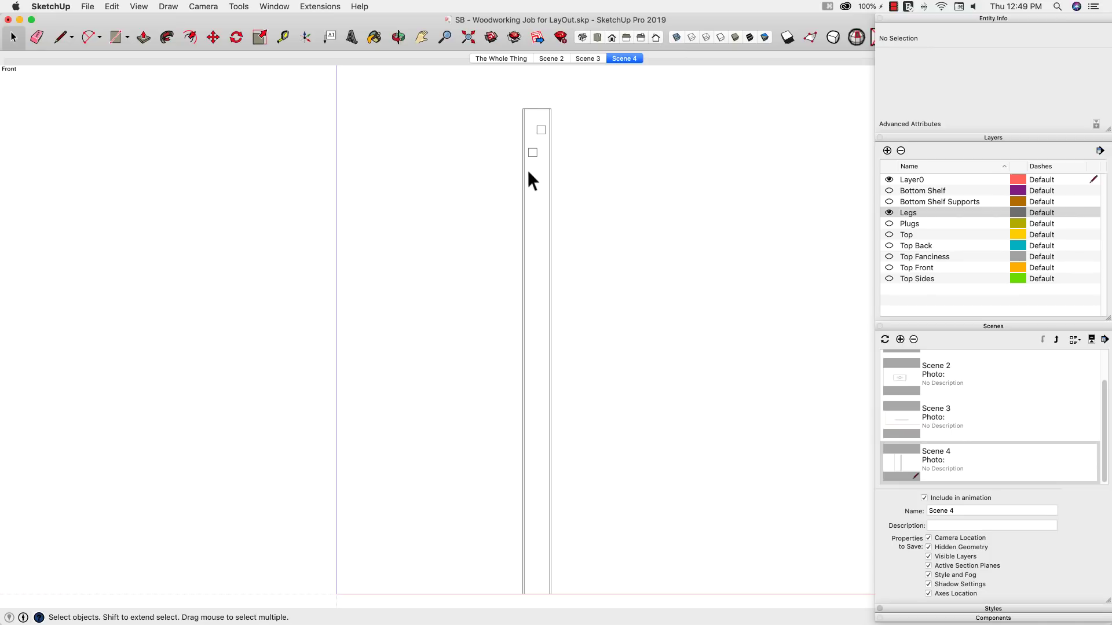
left_click(625, 38)
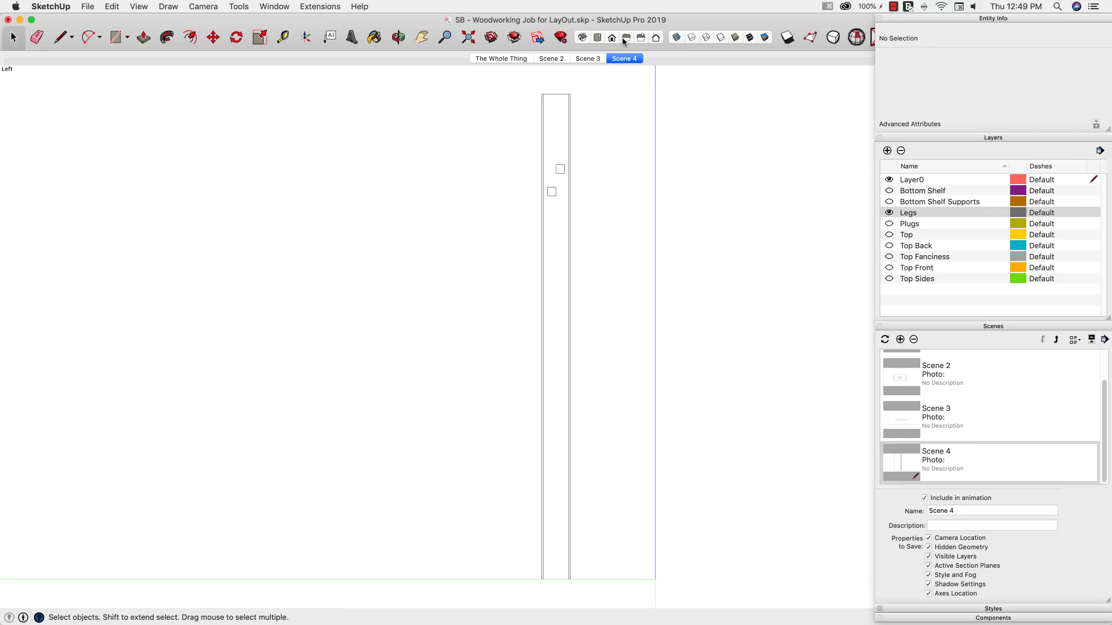
left_click(900, 340)
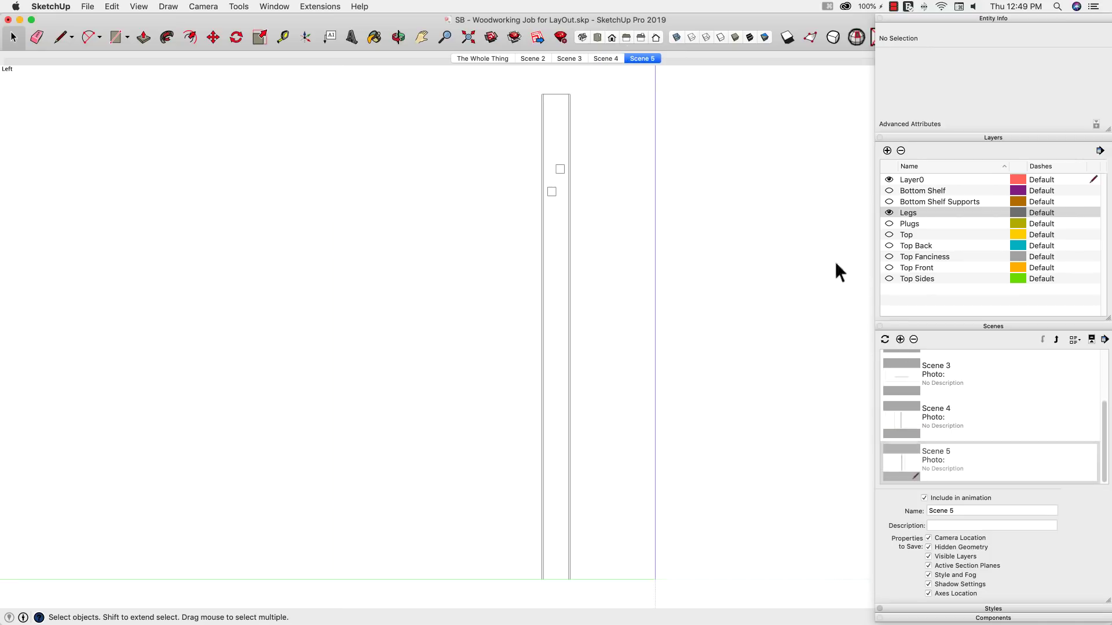
Save the right view and the back view of the single remaining leg as two new scenes
left_click(640, 37)
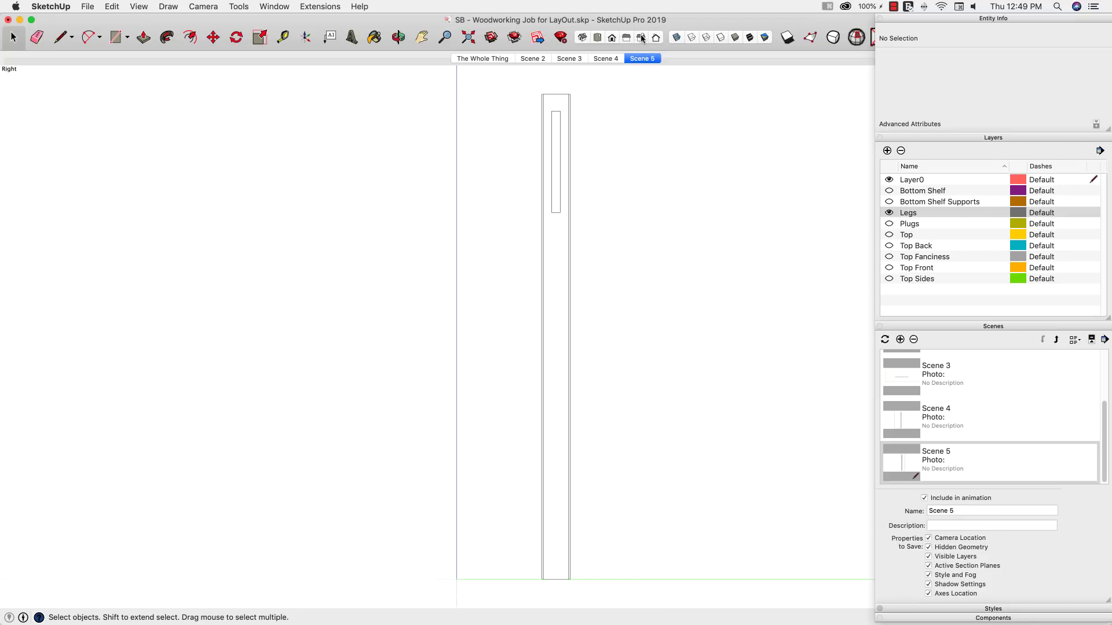
left_click(900, 340)
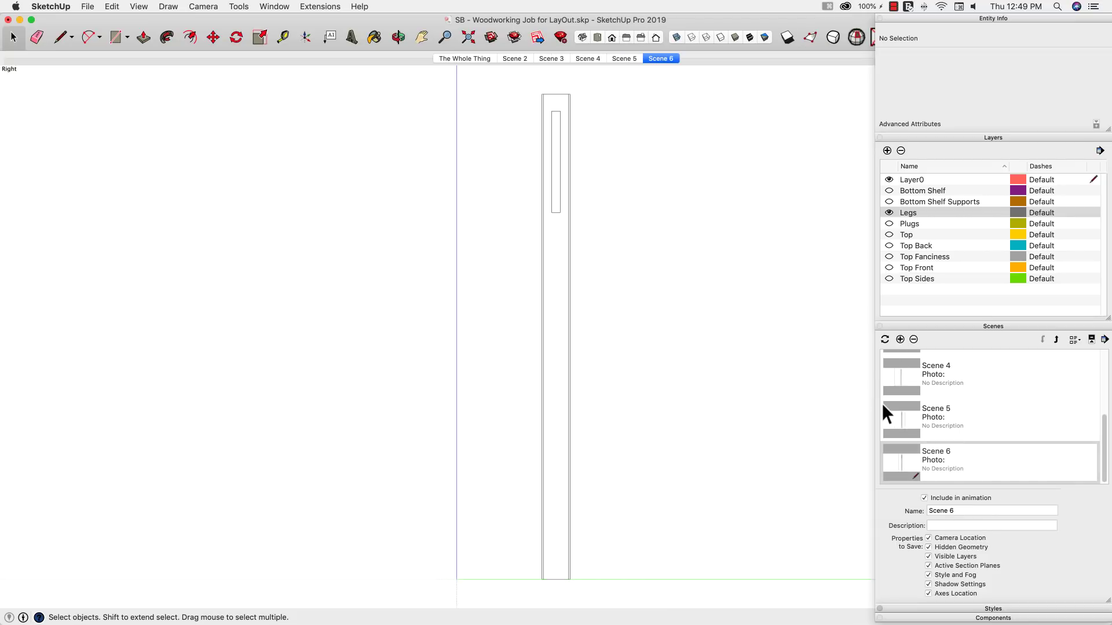
left_click(656, 38)
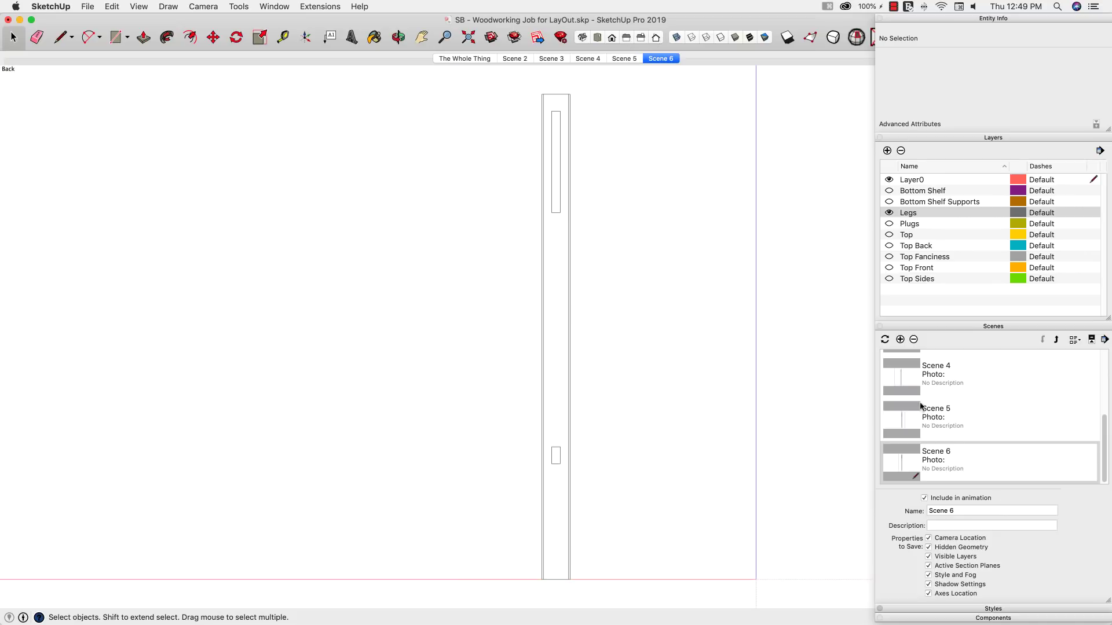
left_click(900, 340)
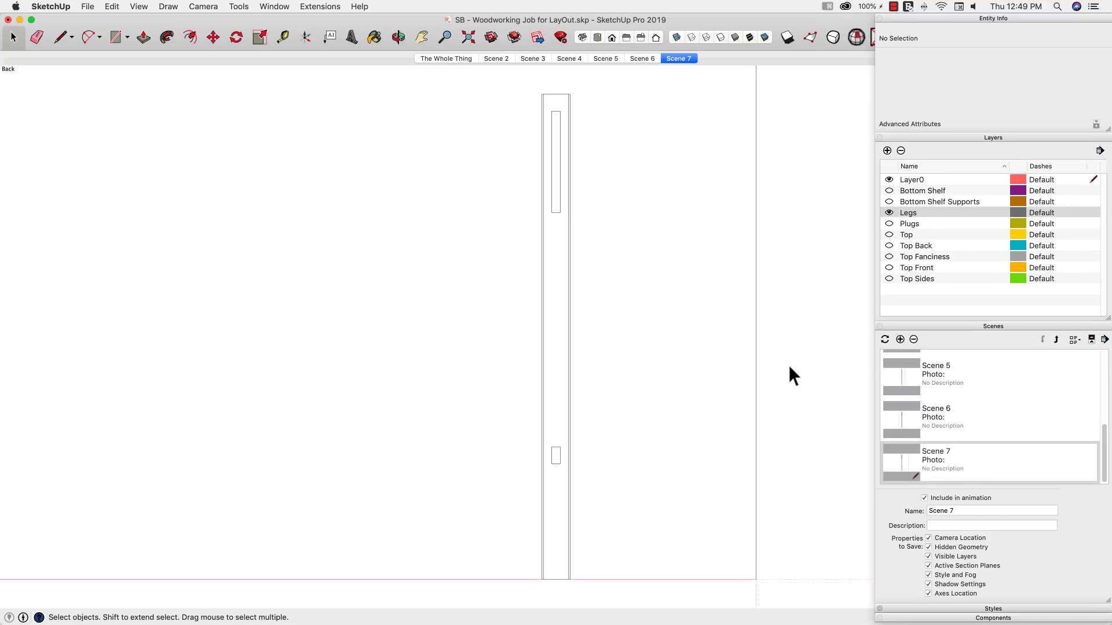
Review the saved scenes by recalling The Whole Thing and Scene 2 in turn
middle_click_drag(678, 367, 755, 337)
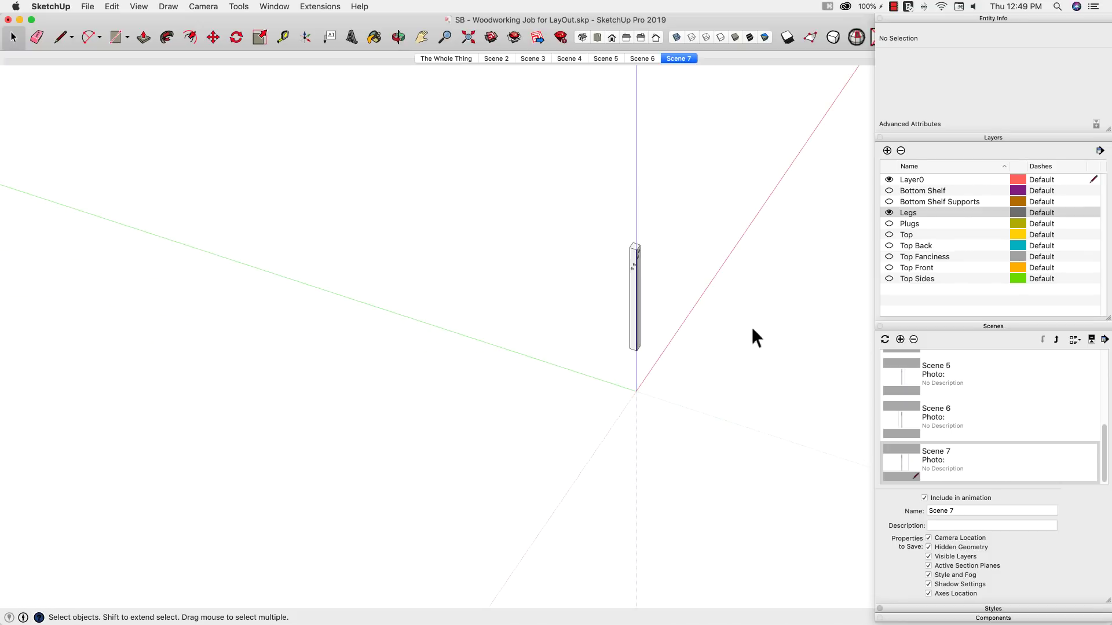
scroll(927, 420, "up", 5)
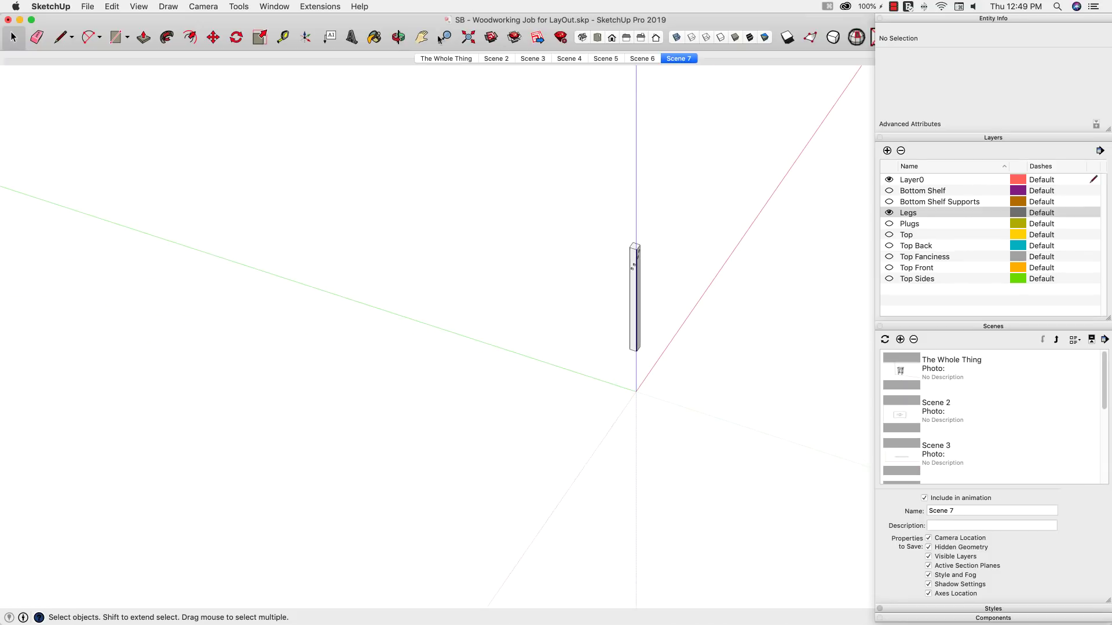
left_click(447, 58)
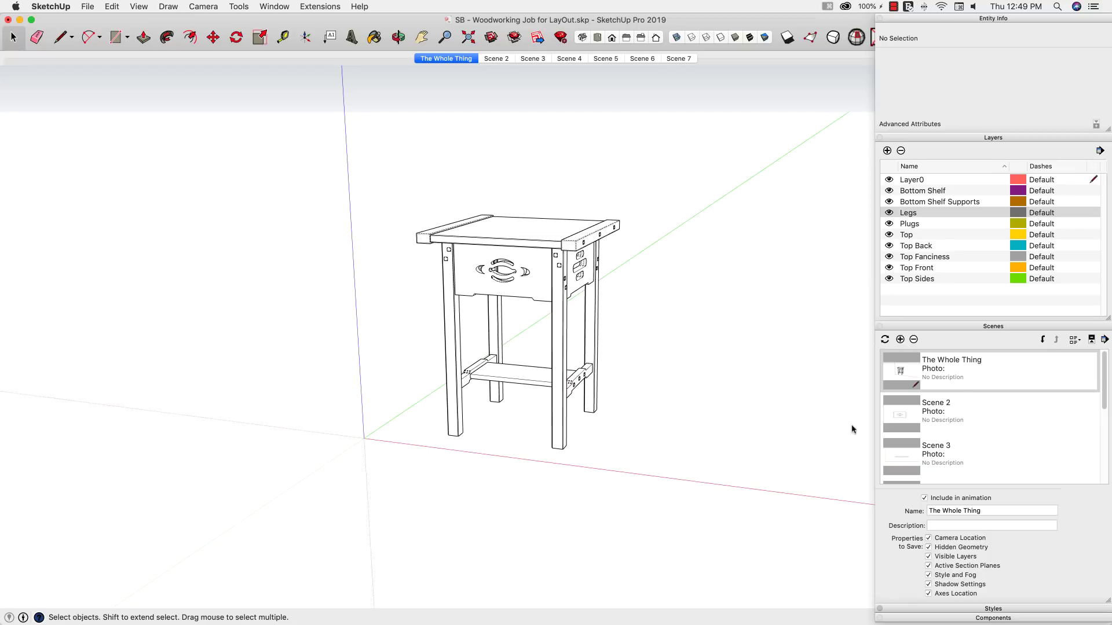
left_click(896, 415)
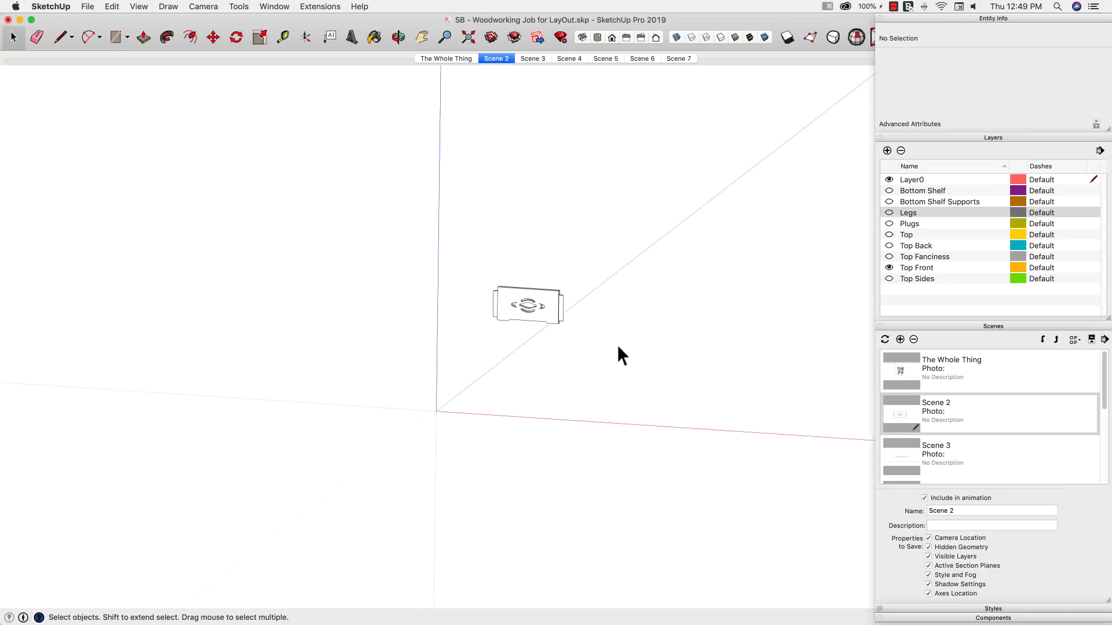